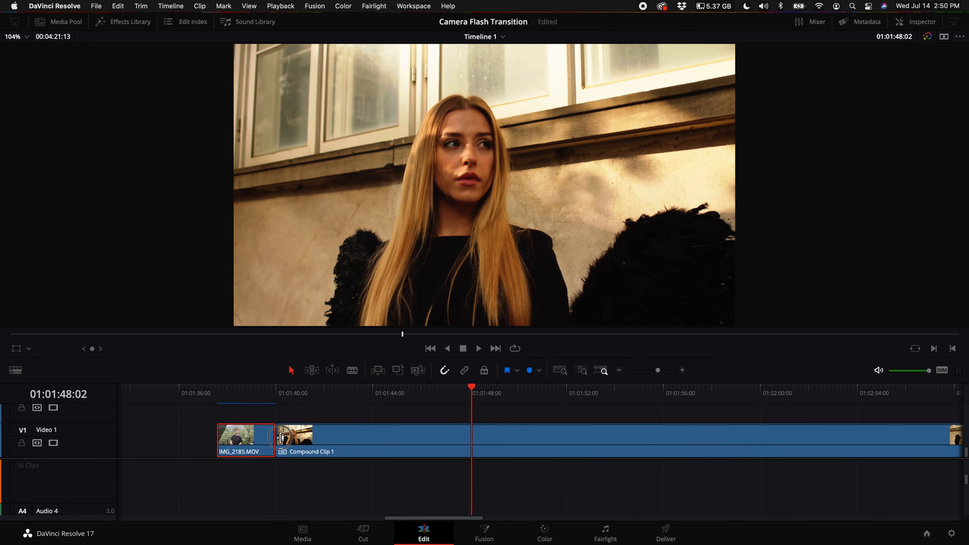
Step: Move Compound Clip 1 on Video 1 to start at 01:01:48:02 and duplicate it onto Video 3
drag(287, 439, 477, 438)
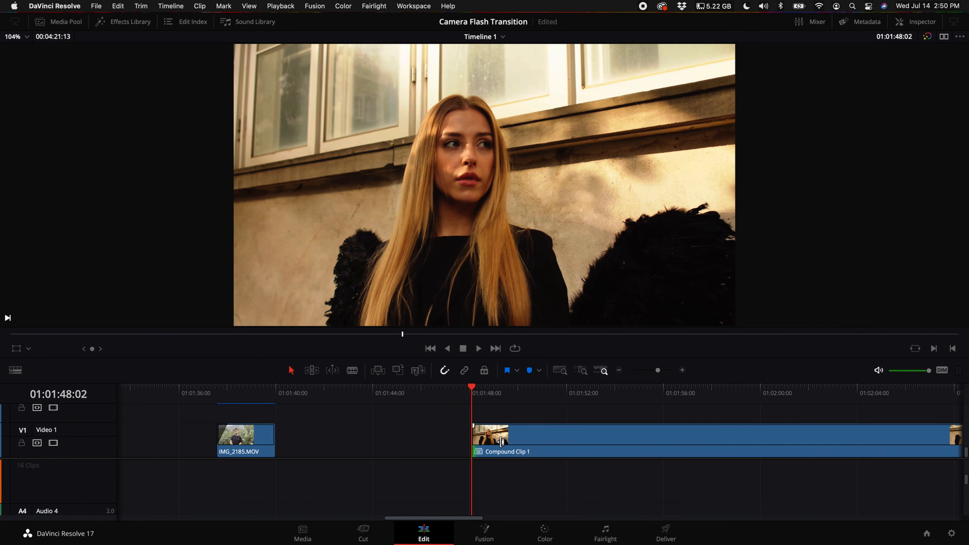
click(502, 447)
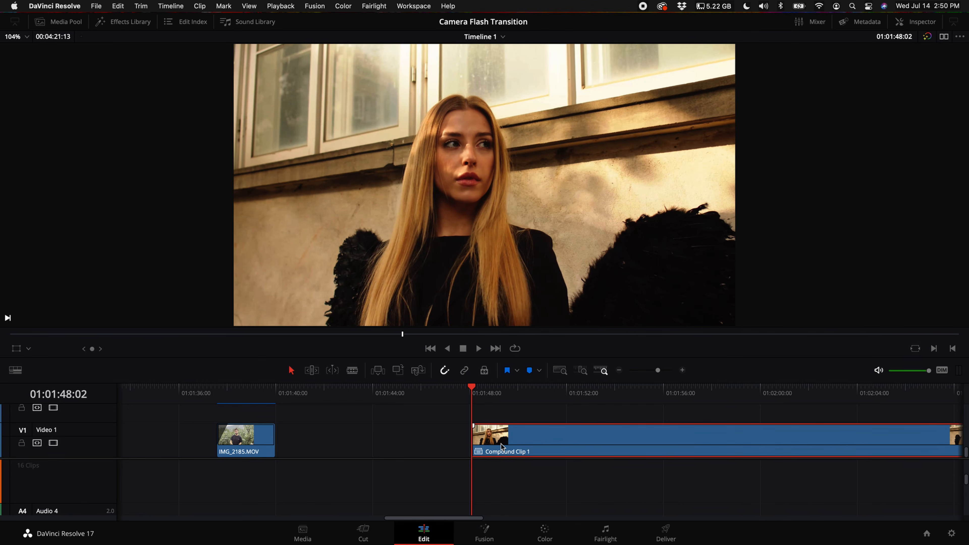
drag(507, 452, 509, 412)
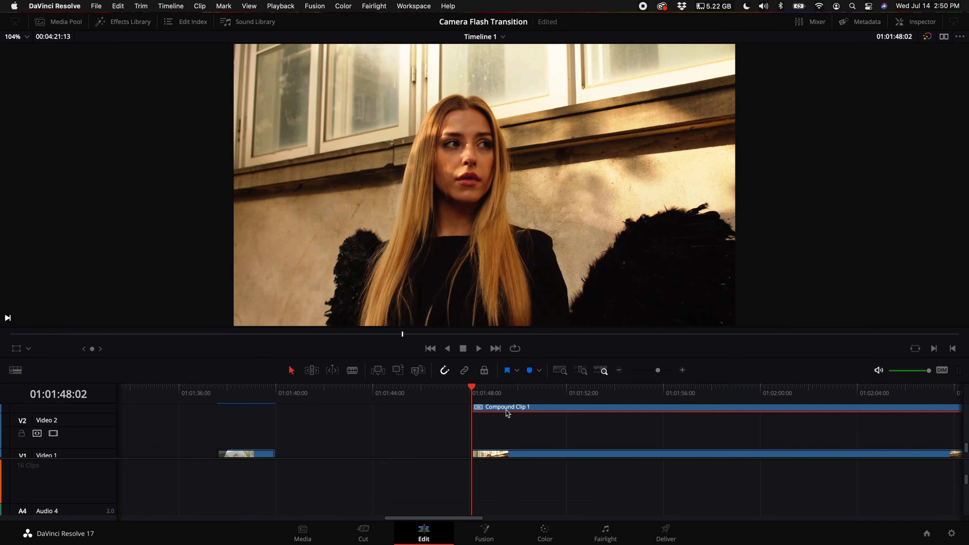
Step: Turn the Video 3 copy into a freeze frame about 2.5 seconds long and delete the remainder of that copy
click(201, 6)
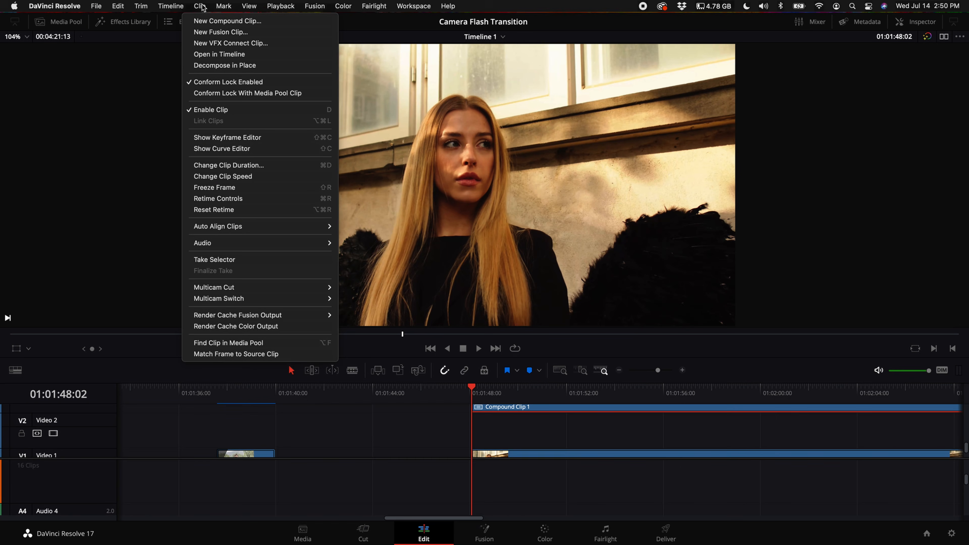
click(229, 187)
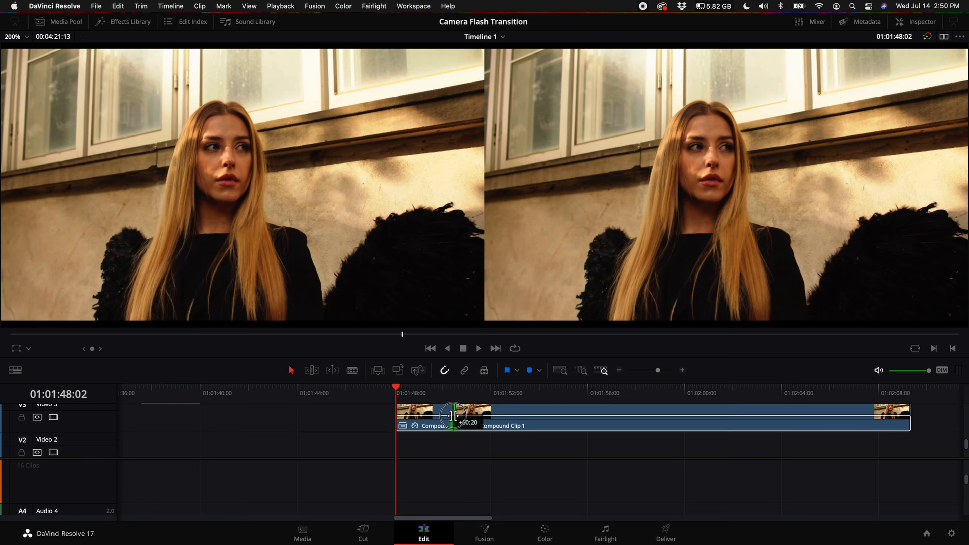
drag(453, 416, 457, 416)
click(479, 418)
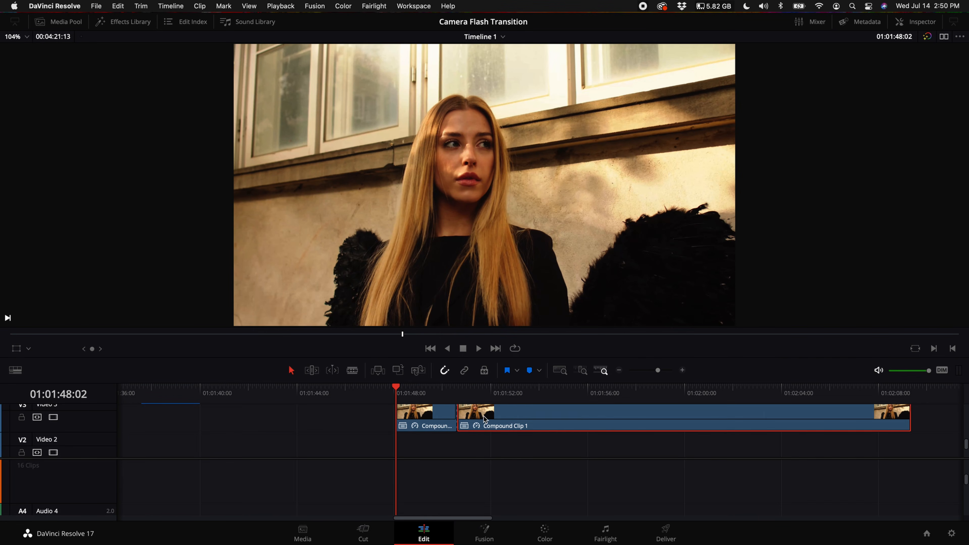
key(BackSpace)
Step: Move Compound Clip 1 on Video 1 to start where the freeze frame ends, at 01:01:50:15, and play back the join
scroll(450, 427, down, 1)
scroll(434, 438, down, 1)
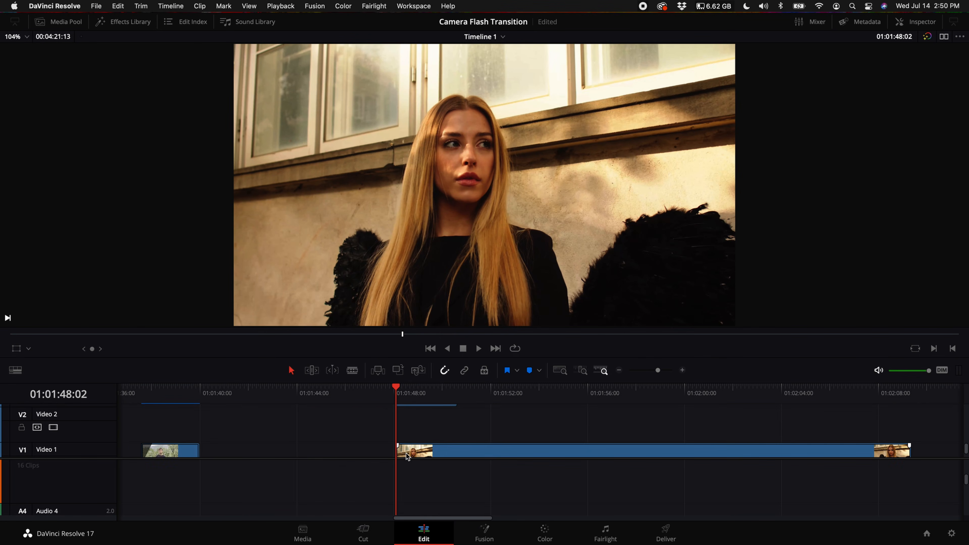
drag(415, 451, 475, 452)
click(407, 393)
key(space)
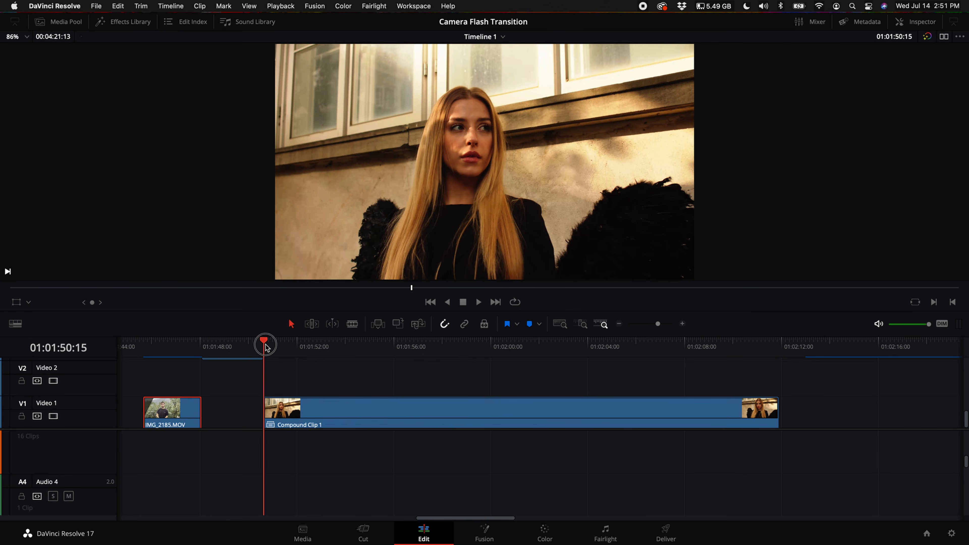
Step: Add a speed point to the Video 1 compound clip at 01:01:56:11 and speed up the segment before it to last about one second
drag(264, 343, 406, 348)
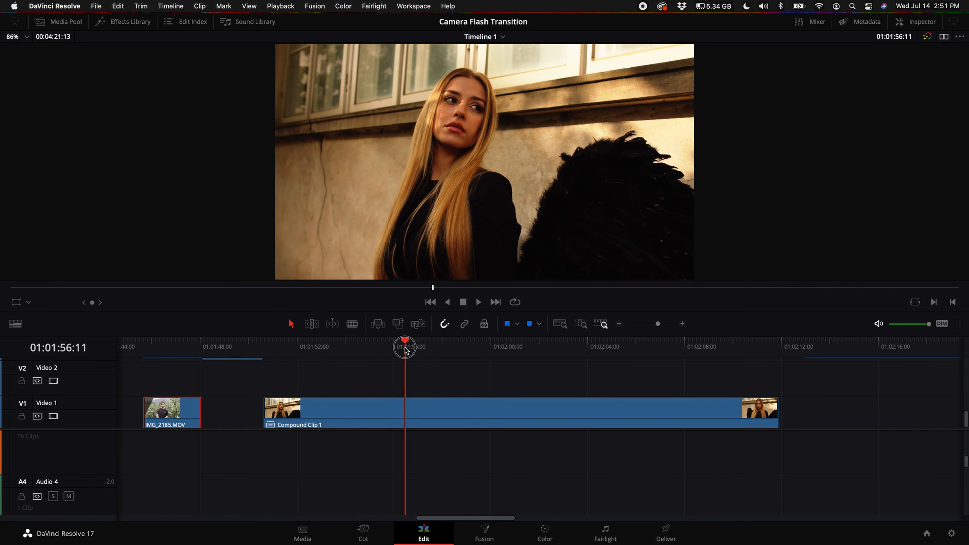
click(405, 419)
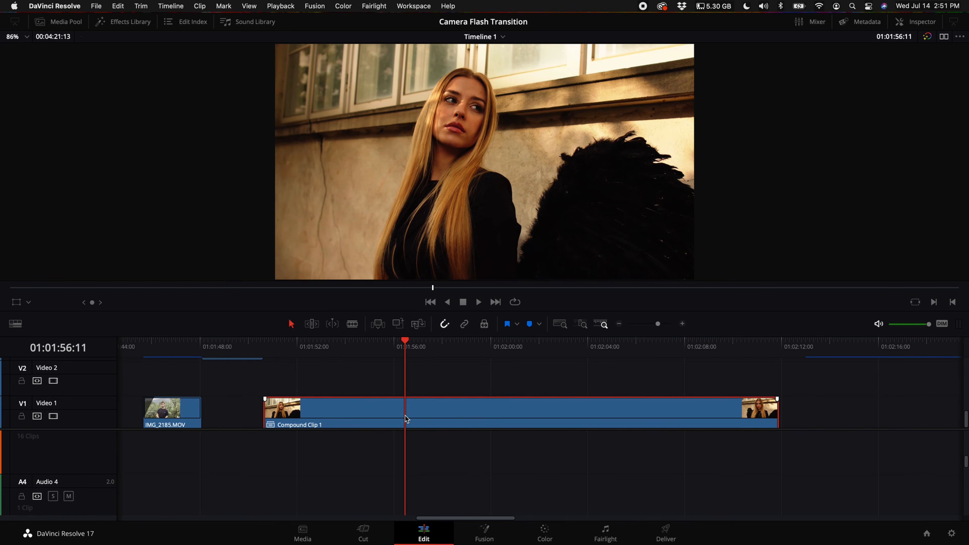
right_click(406, 418)
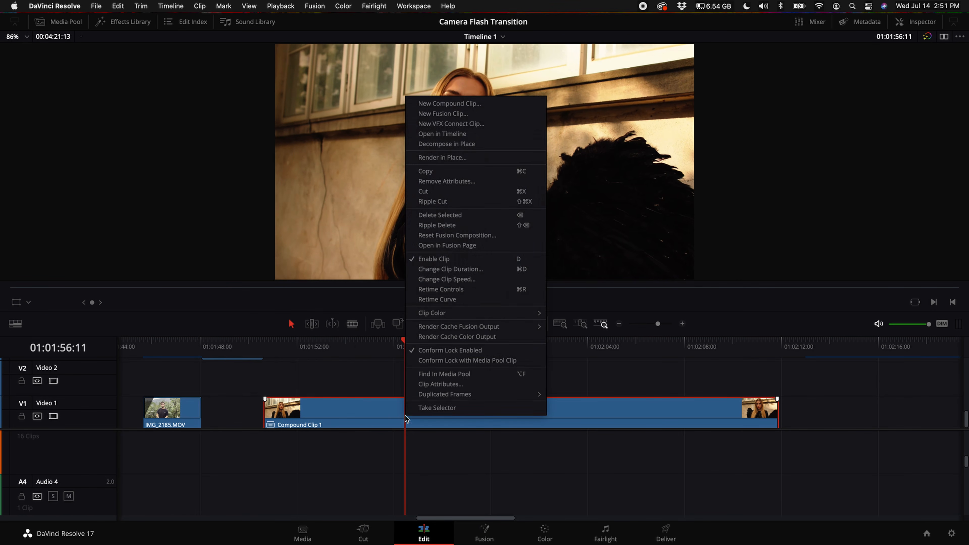
click(465, 289)
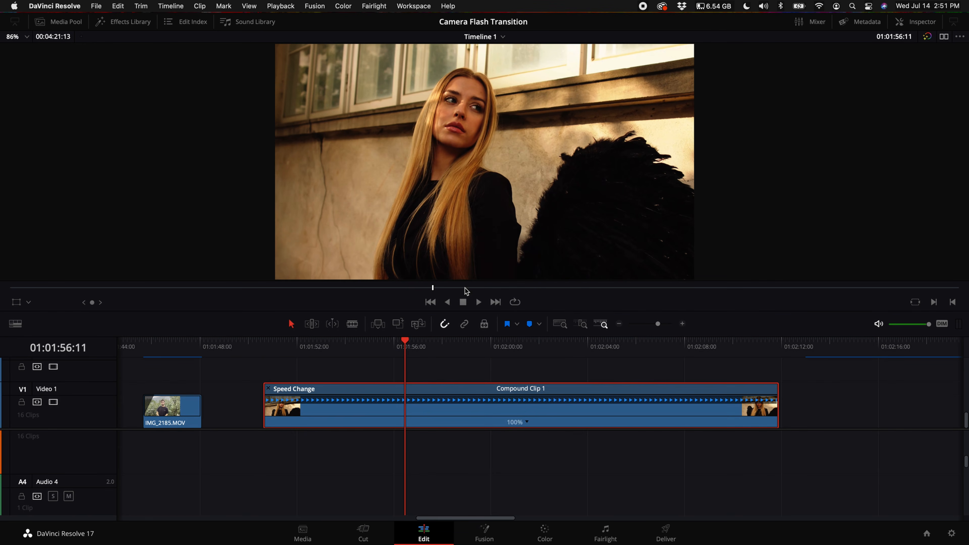
click(527, 423)
click(548, 438)
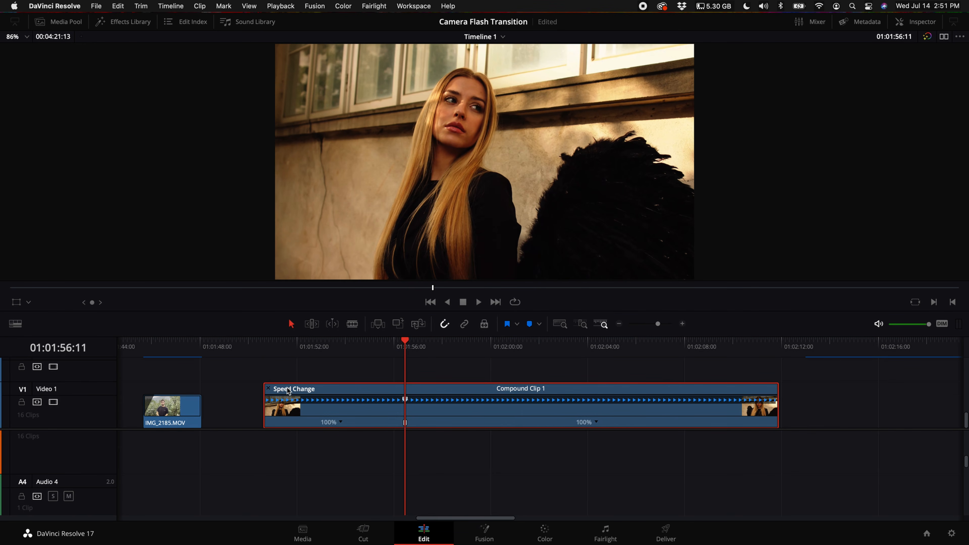
drag(264, 387, 381, 389)
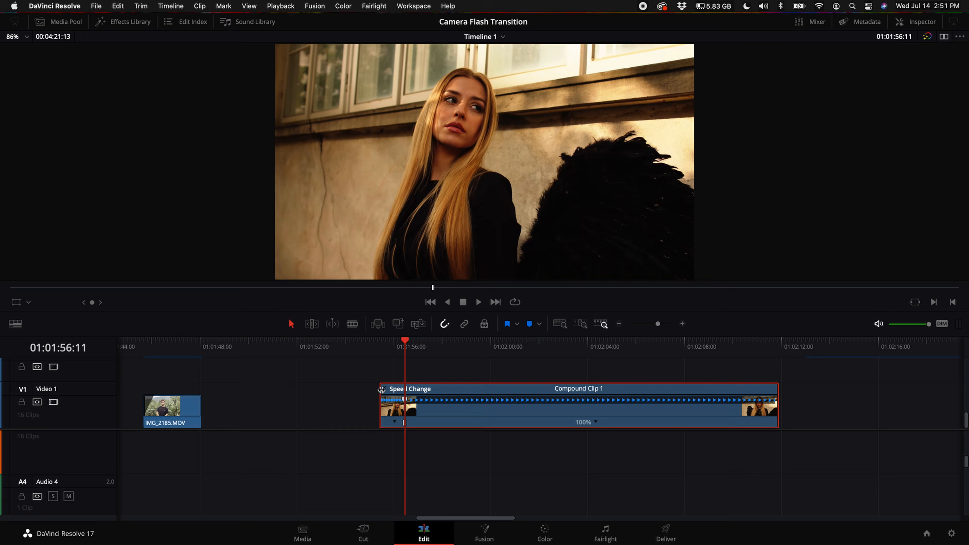
Step: Display the compound clip's Retime Speed curve and smooth its speed point into a Bezier ease, adjusting the curve handle
right_click(493, 413)
click(548, 311)
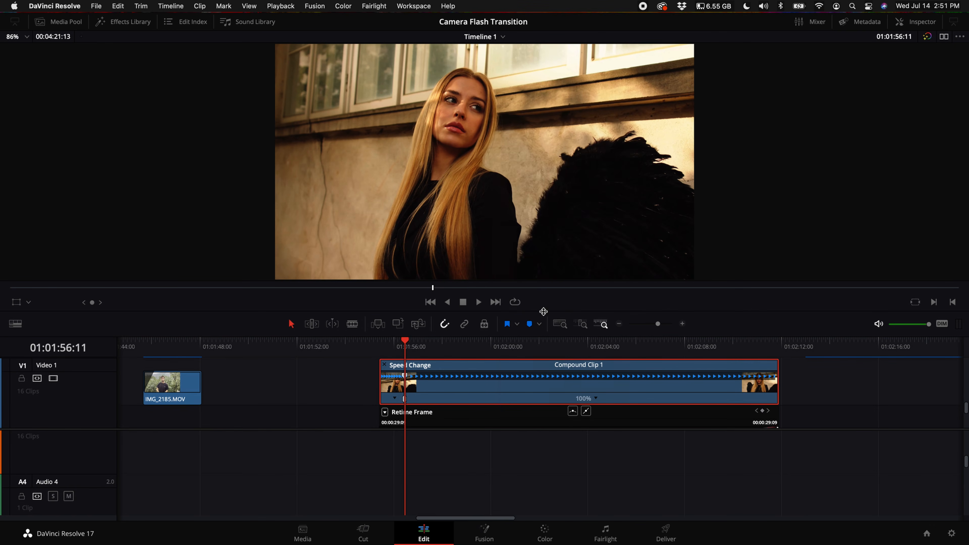
click(385, 412)
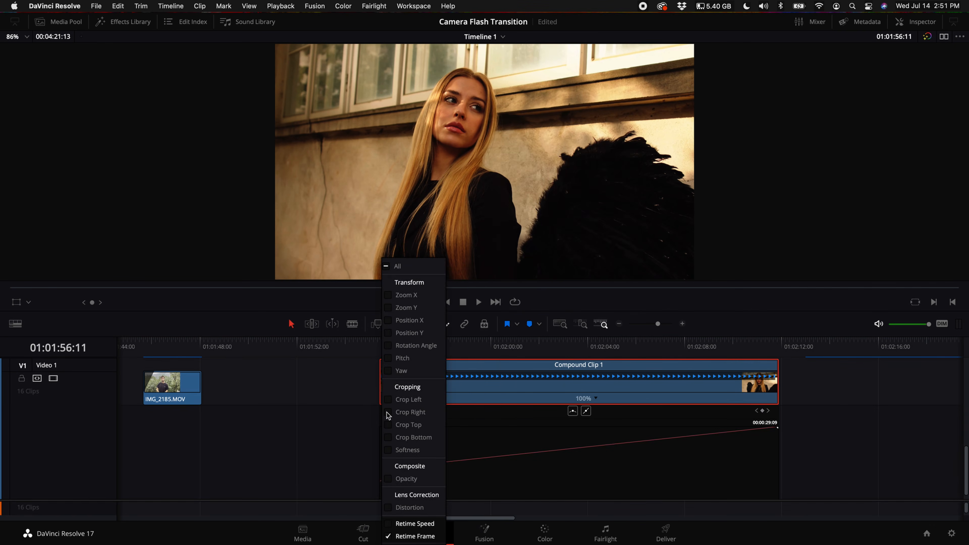
click(388, 525)
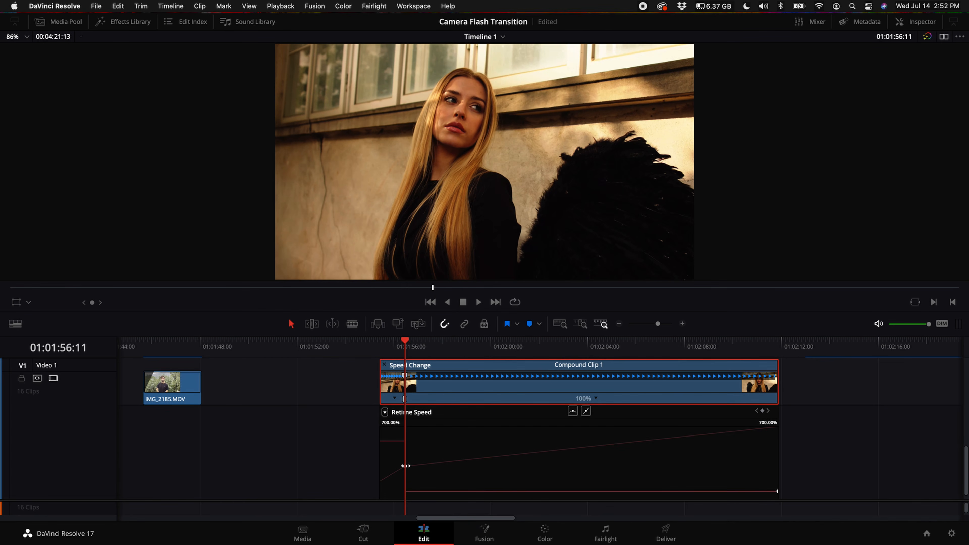
click(573, 412)
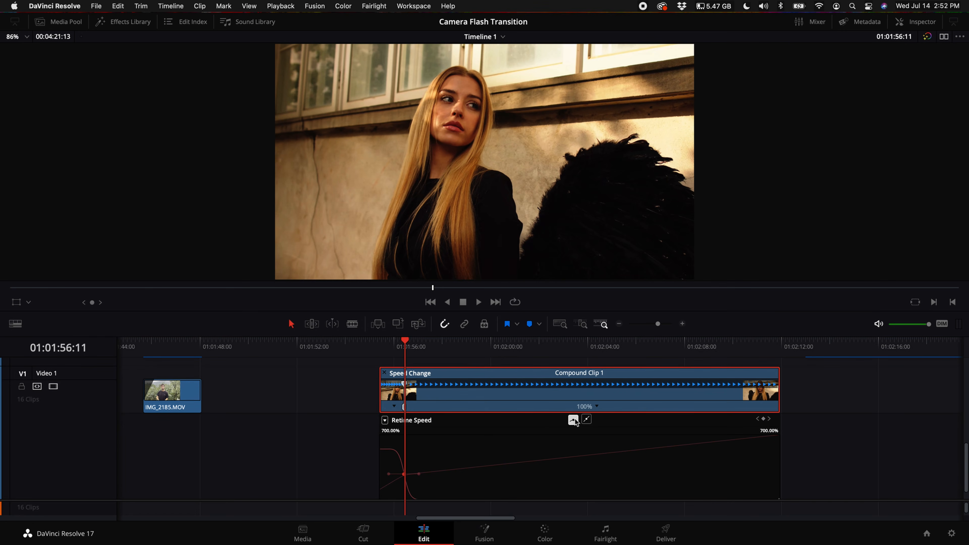
drag(390, 476, 387, 477)
Step: Place the playhead on the speed point at 01:01:51:15 and duplicate the retimed compound clip onto Video 2
click(377, 356)
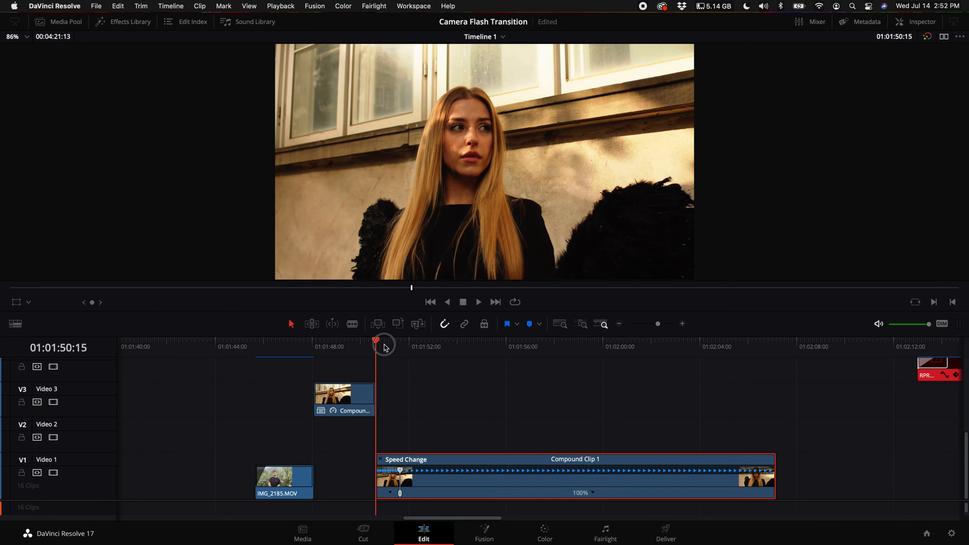
drag(385, 345, 399, 346)
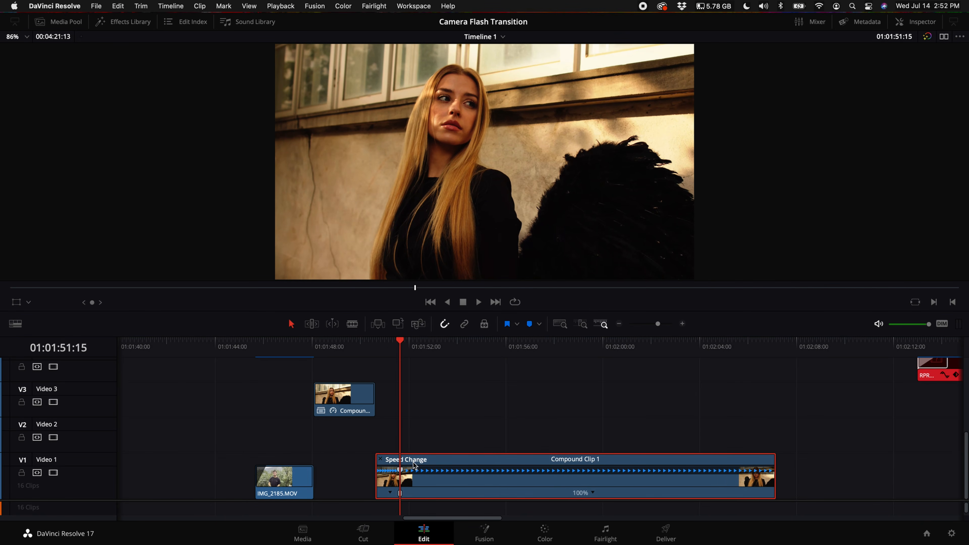
drag(416, 463, 408, 446)
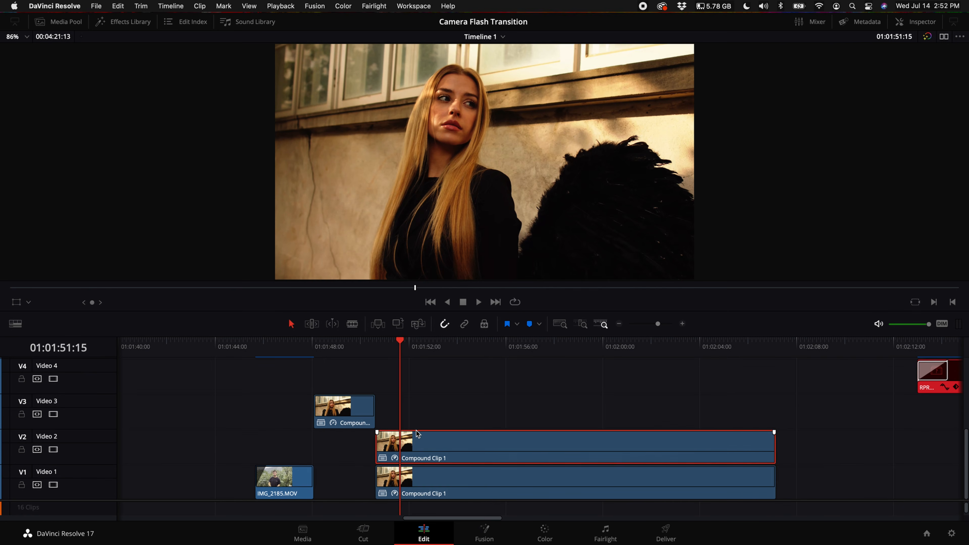
Step: Freeze the Video 2 copy at the playhead and trim it to start at 01:01:51:15 and last about two seconds
click(207, 5)
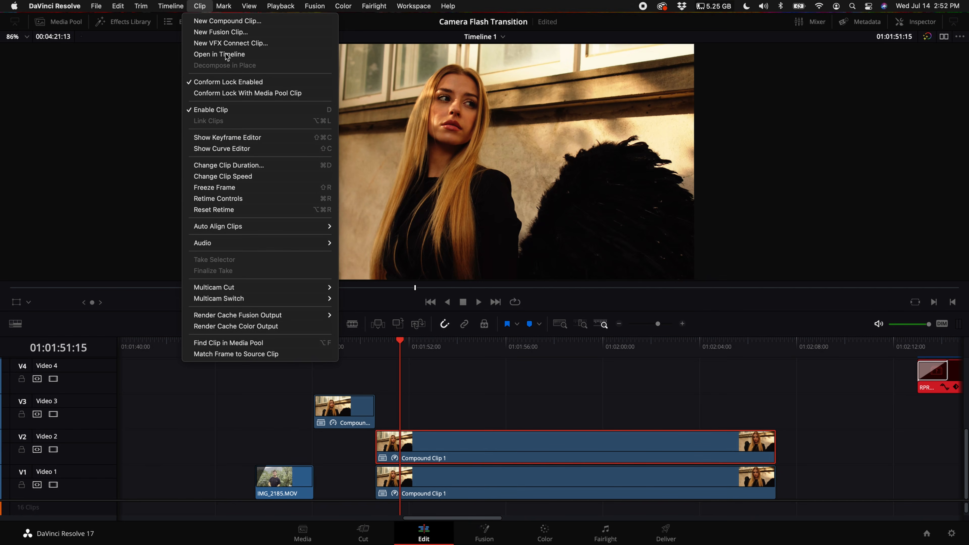
click(244, 187)
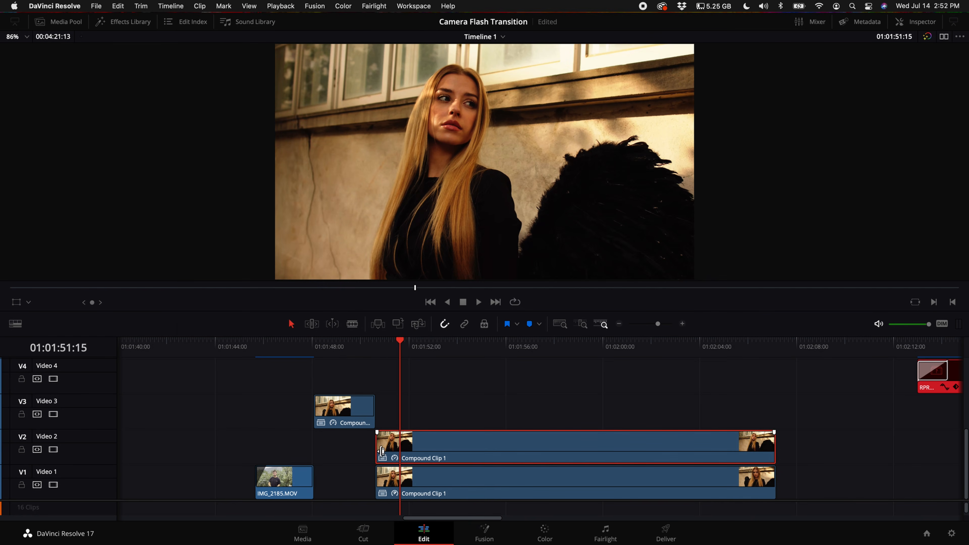
drag(378, 446, 402, 450)
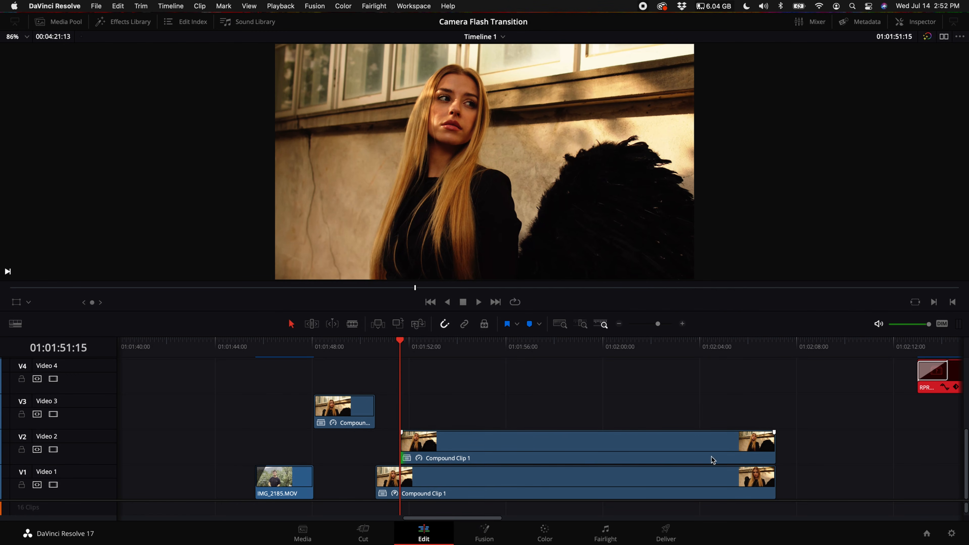
drag(775, 453, 448, 455)
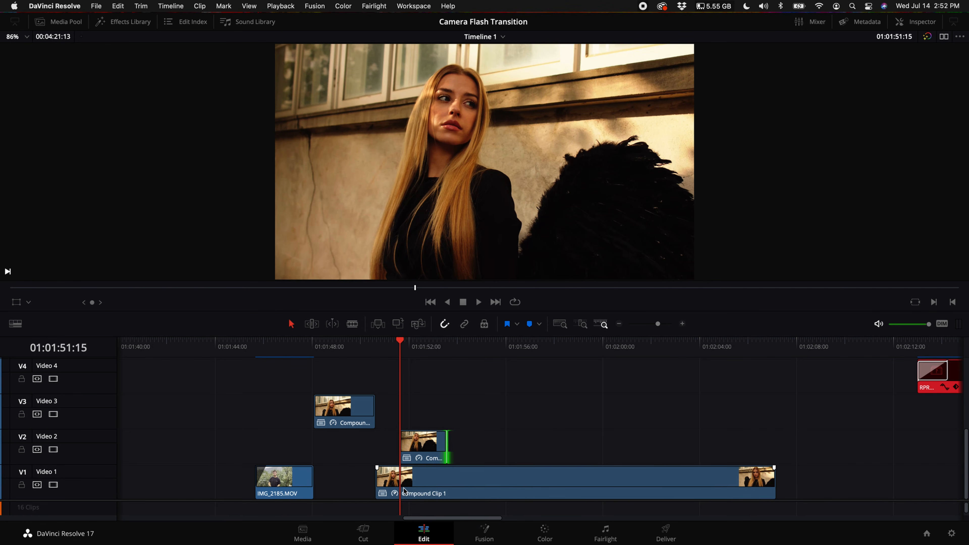
Step: Split the Video 1 compound clip at 01:01:51:15, move the remainder to follow the second freeze frame, and play back the result
key(super+b)
drag(404, 491, 461, 489)
click(386, 345)
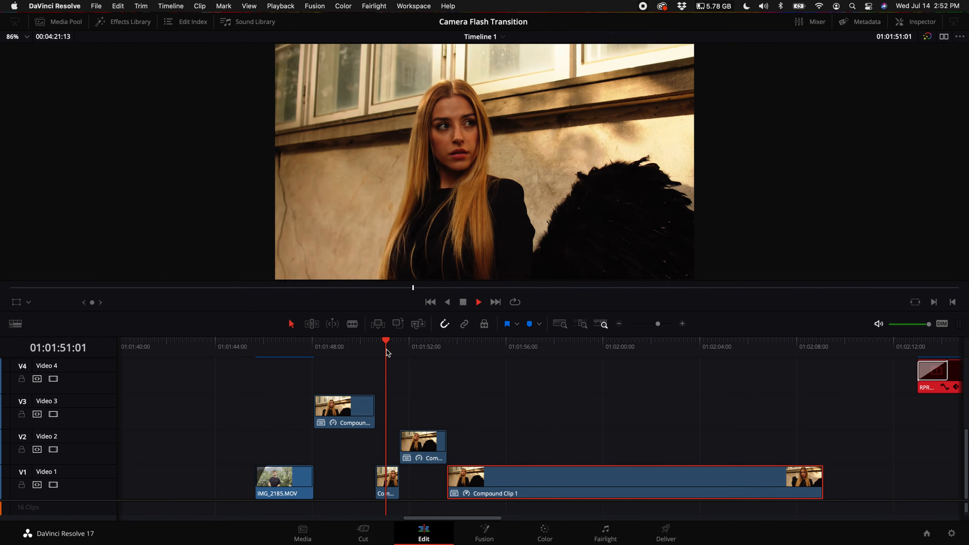
key(space)
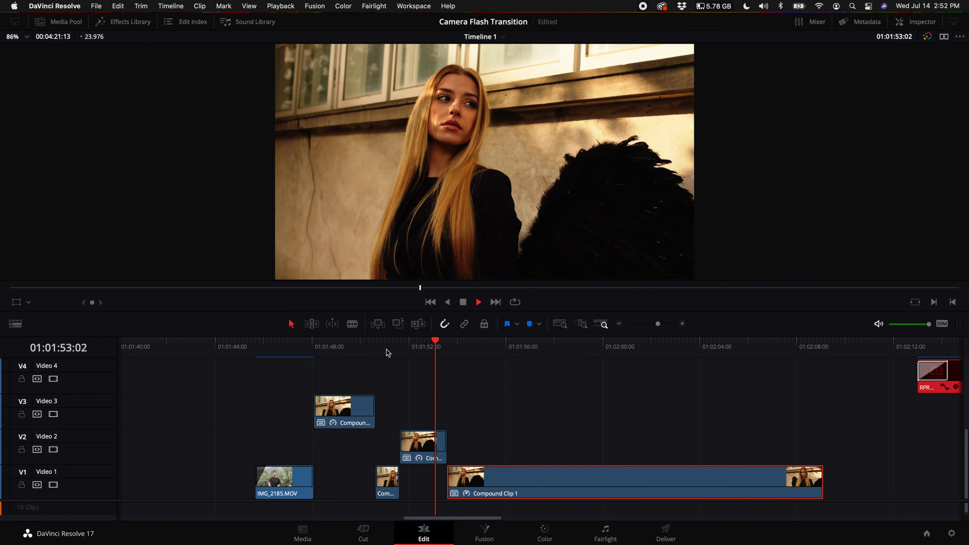
key(space)
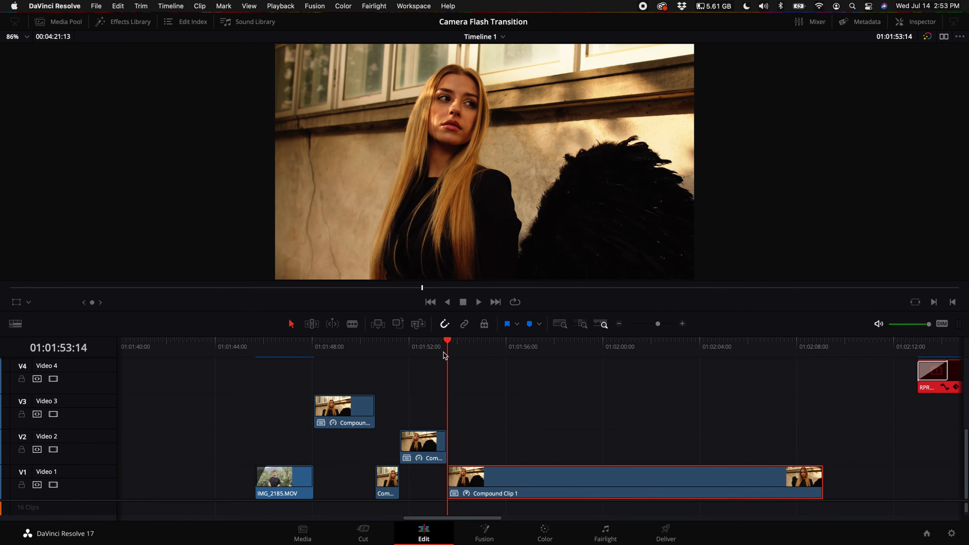
Step: Move both freeze frames down onto Video 1 to fill the gaps between its clips
drag(444, 352, 279, 350)
drag(343, 404, 342, 473)
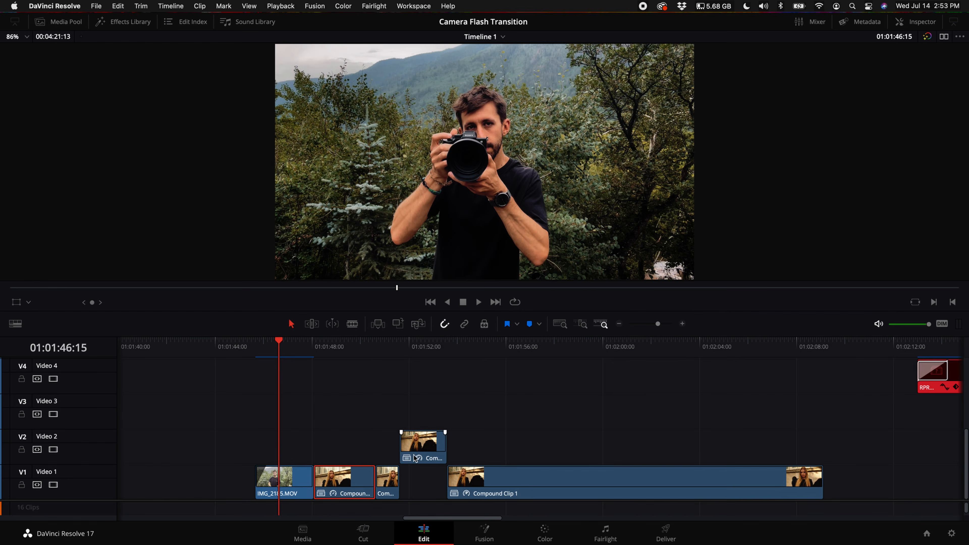
drag(422, 445, 423, 480)
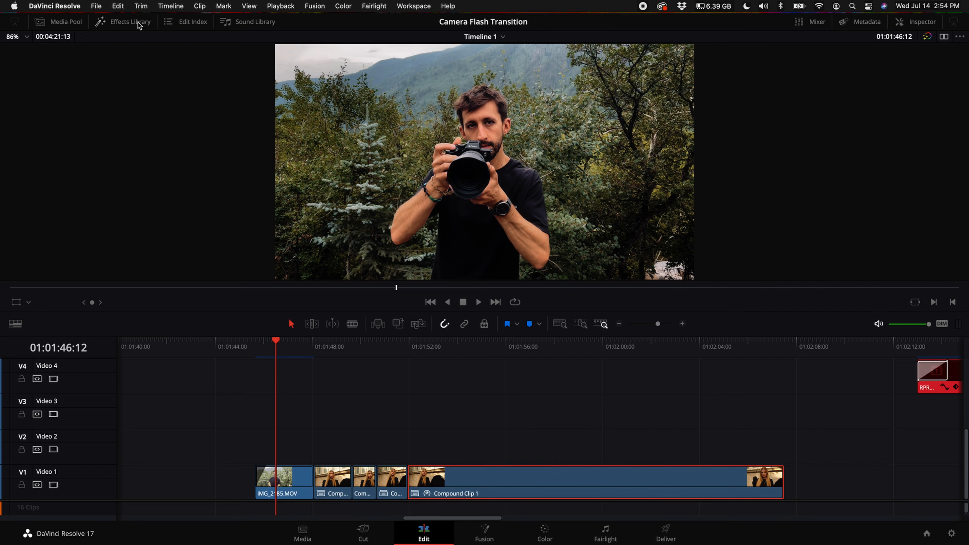
Step: Add a Dip To Color Dissolve between IMG_2185.MOV and the first freeze frame, shorten it to 4 frames, and preview it
click(138, 26)
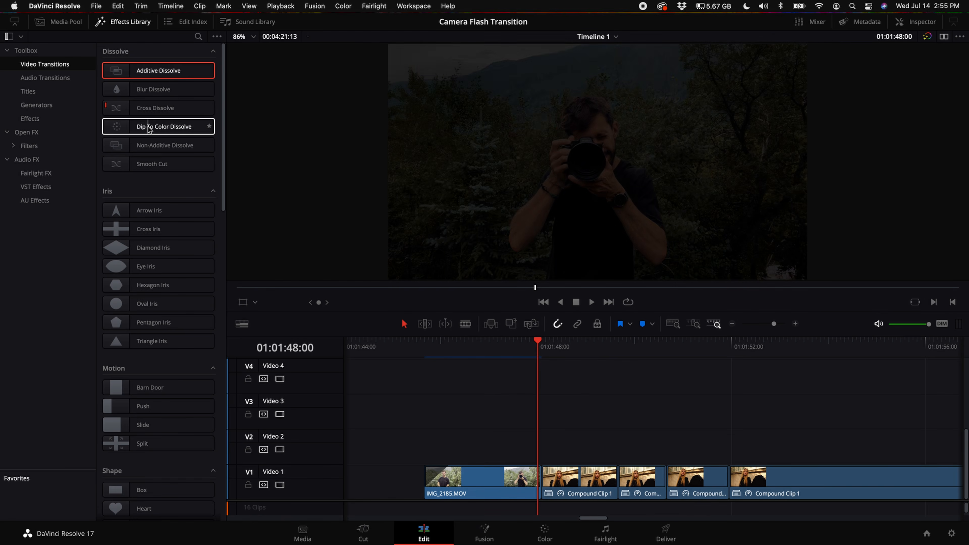
drag(149, 129, 538, 480)
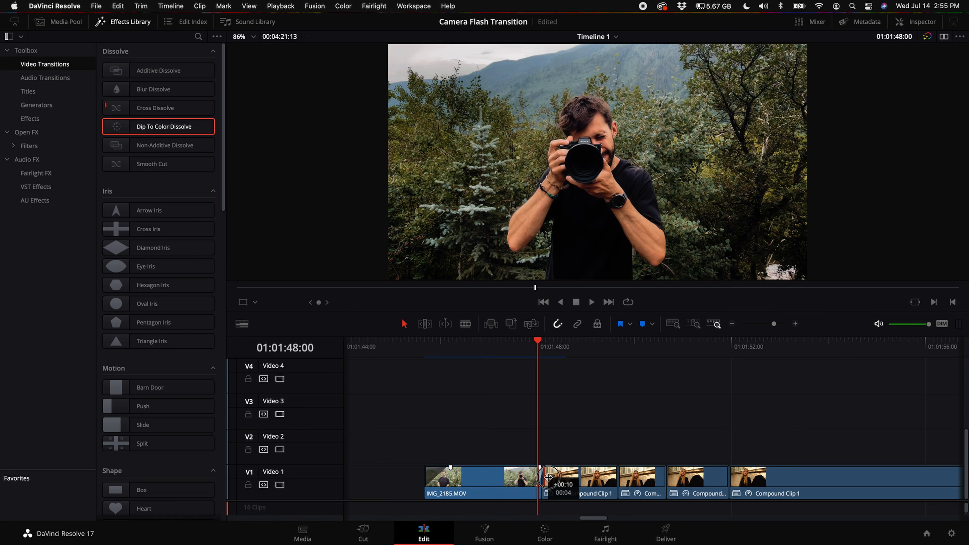
click(519, 343)
key(space)
key(space)
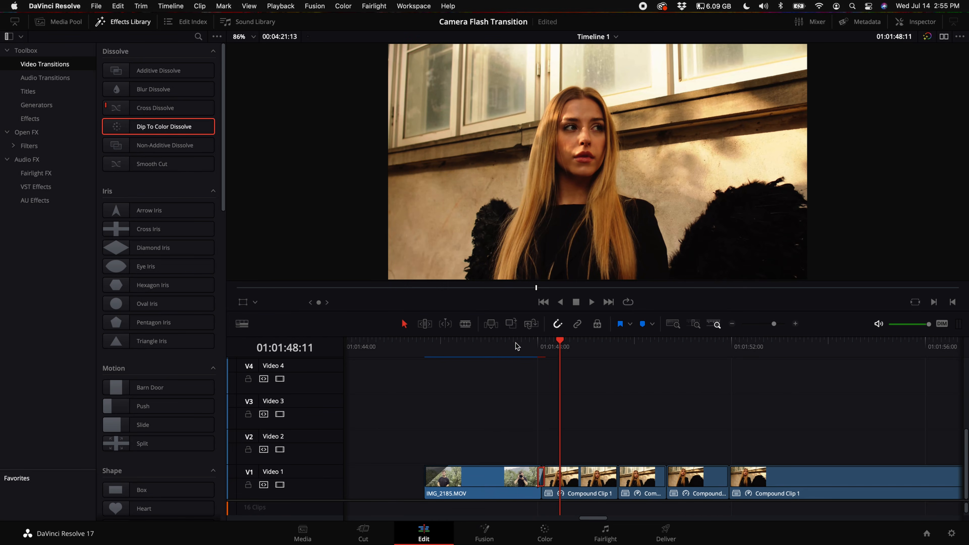
Step: Change the color of the Dip To Color Dissolve between IMG_2185.MOV and the first freeze frame to white
click(568, 484)
click(538, 345)
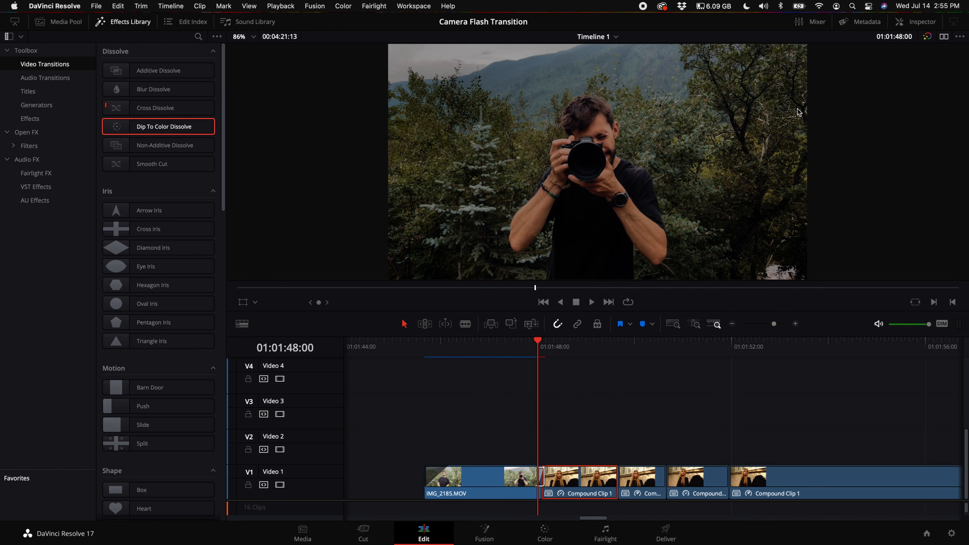
click(795, 324)
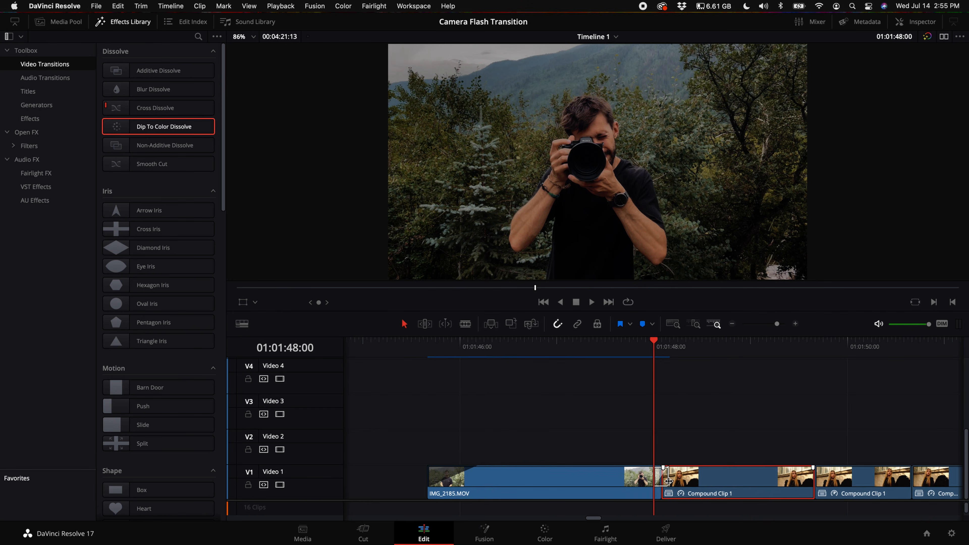
click(656, 480)
click(663, 477)
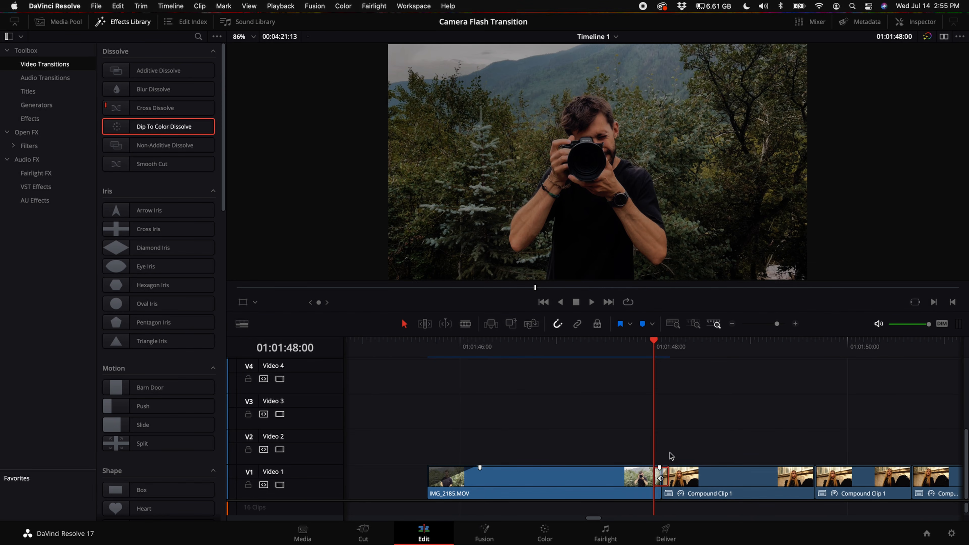
click(922, 24)
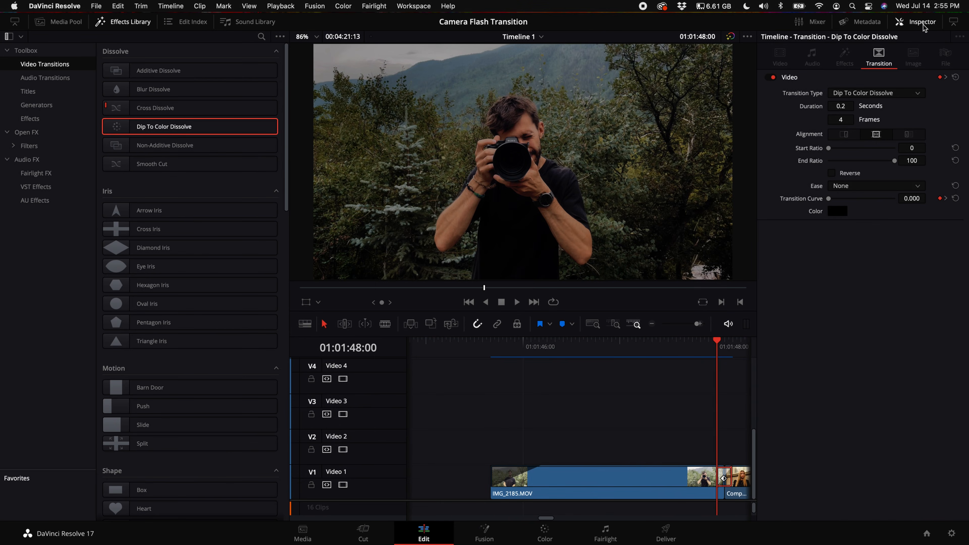
click(838, 211)
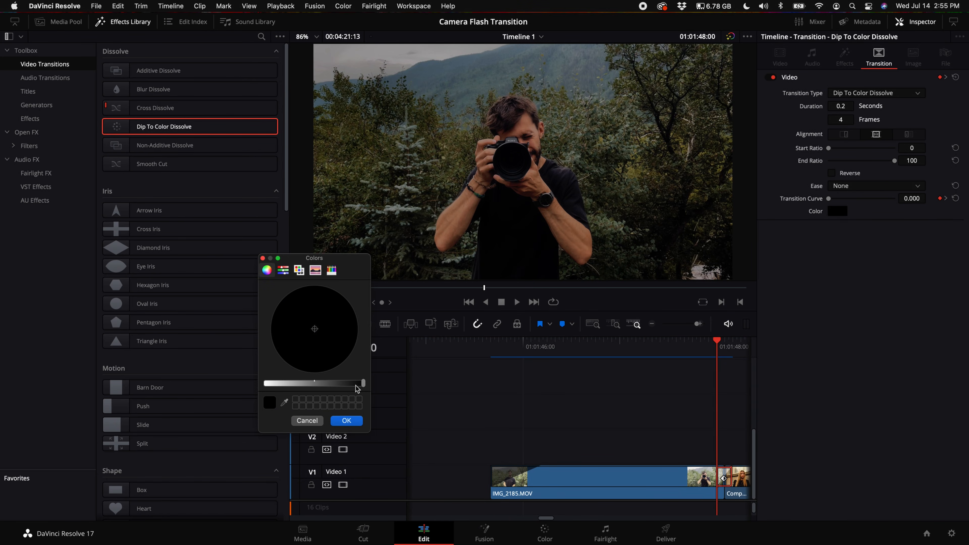
drag(362, 384, 263, 385)
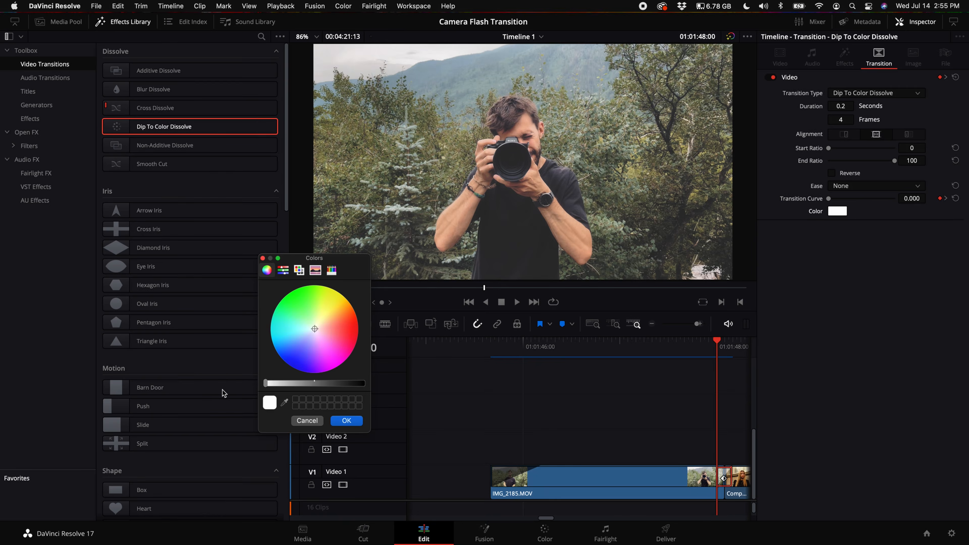
click(345, 420)
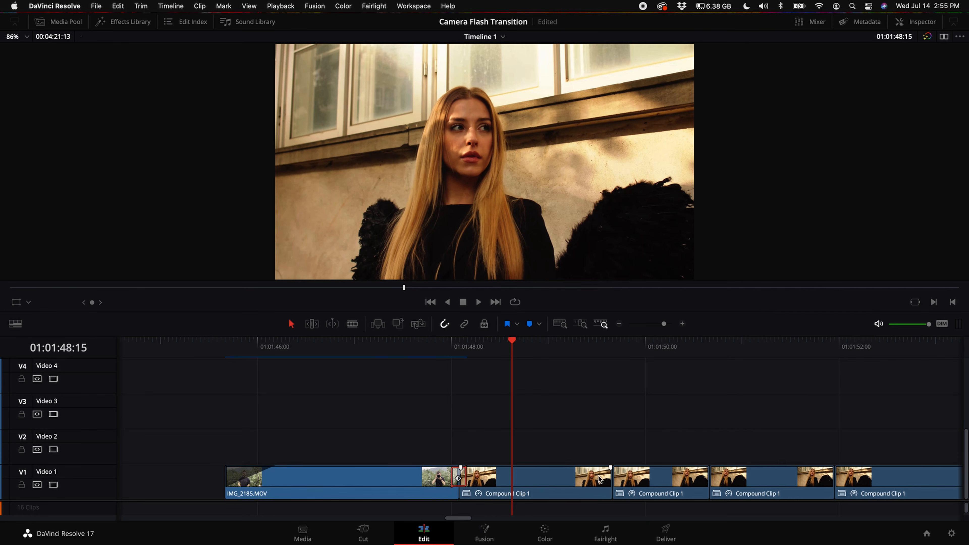
Step: Add a matching dissolve at the cut before the second freeze frame and play back the sequence
click(710, 475)
key(super+t)
scroll(709, 475, right, 5)
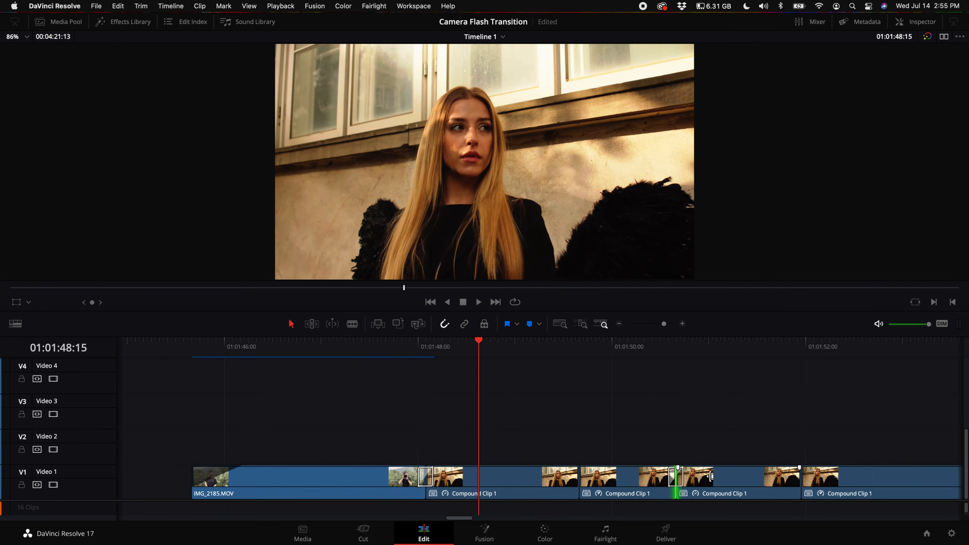
key(space)
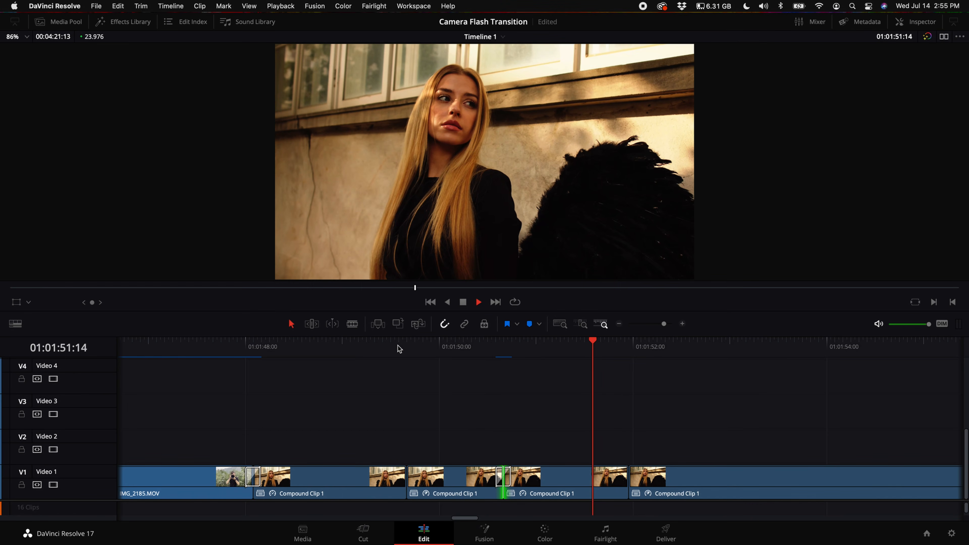
key(space)
Step: Place an Adjustment Clip from the effects on Video 2, beginning just before the first dissolve
click(618, 324)
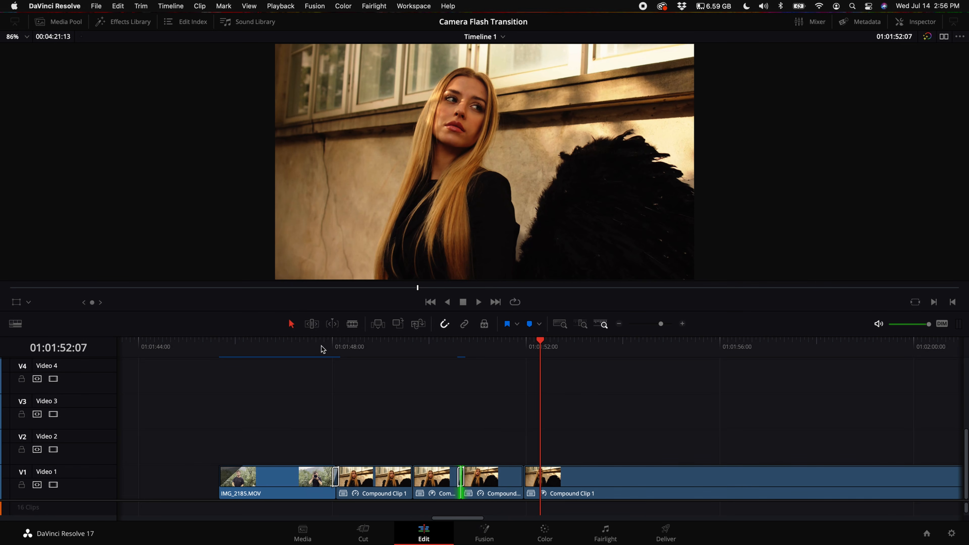
click(124, 24)
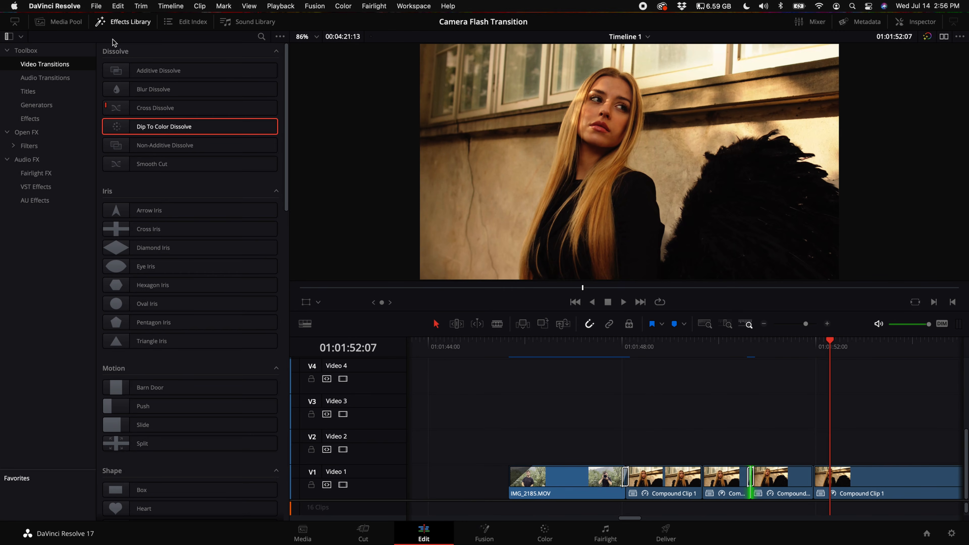
click(48, 133)
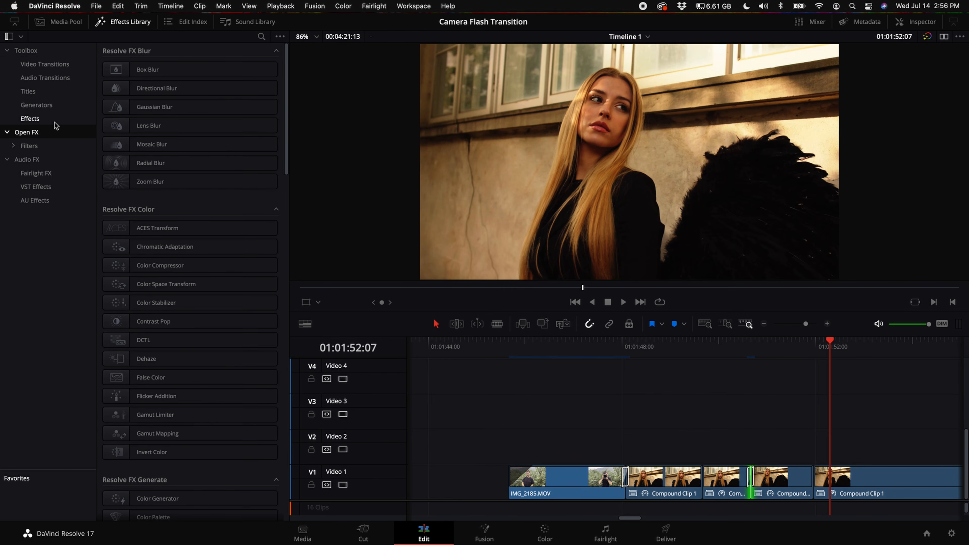
click(55, 125)
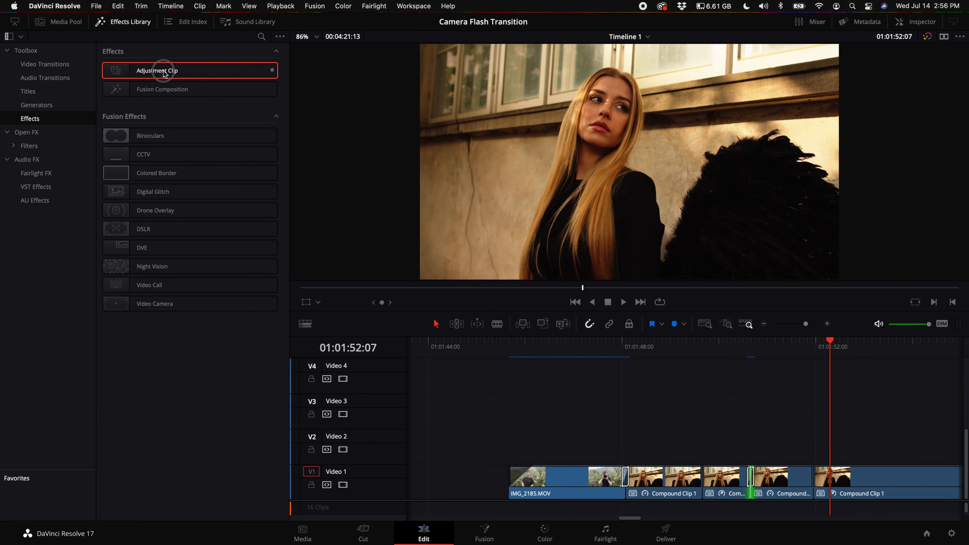
drag(171, 72, 614, 439)
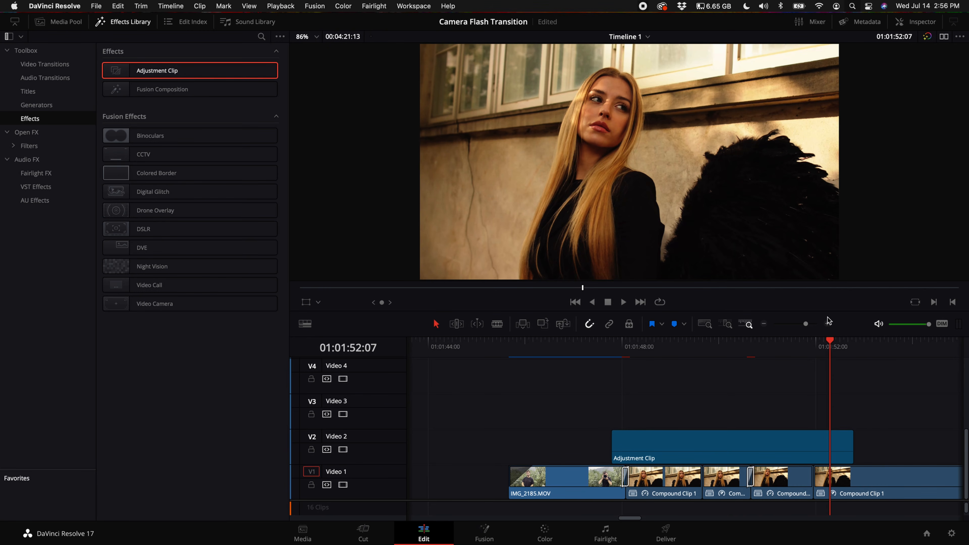
Step: Shorten the adjustment clip around the first dissolve to about 10 frames, starting at 01:01:47:21
click(828, 324)
scroll(607, 437, left, 5)
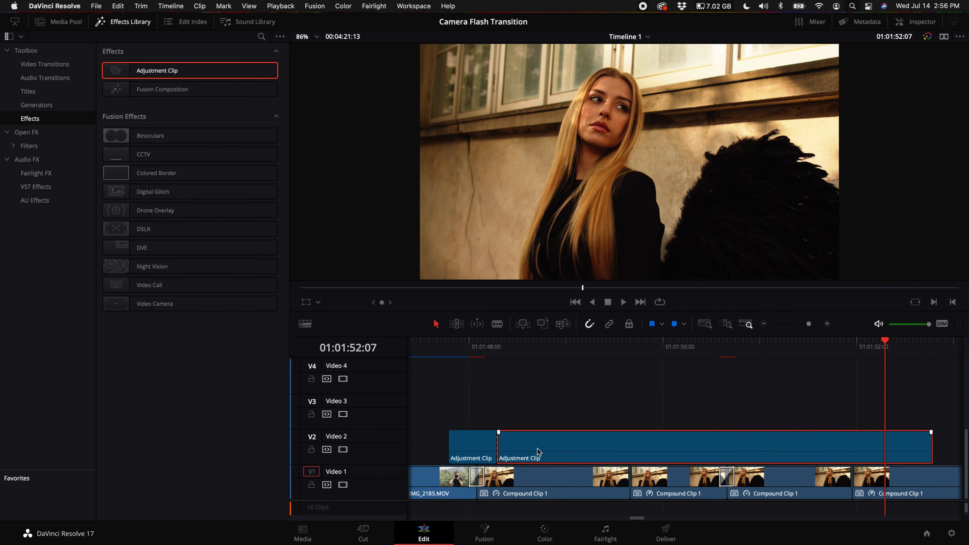
key(BackSpace)
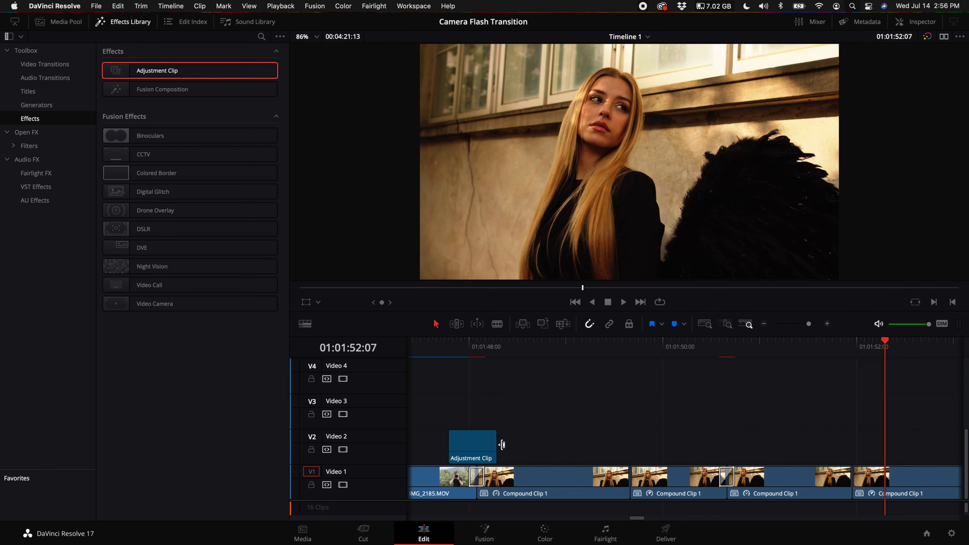
click(471, 452)
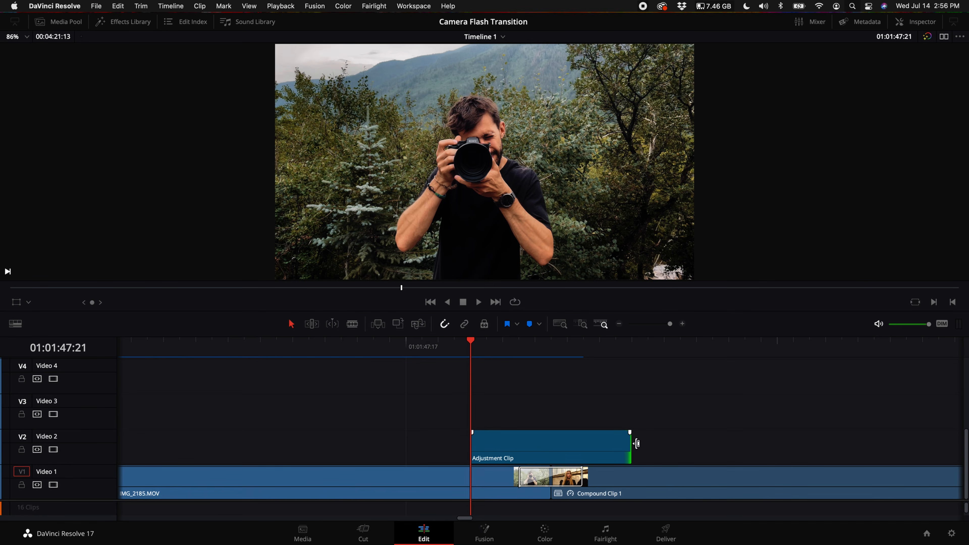
click(562, 447)
scroll(620, 509, right, 3)
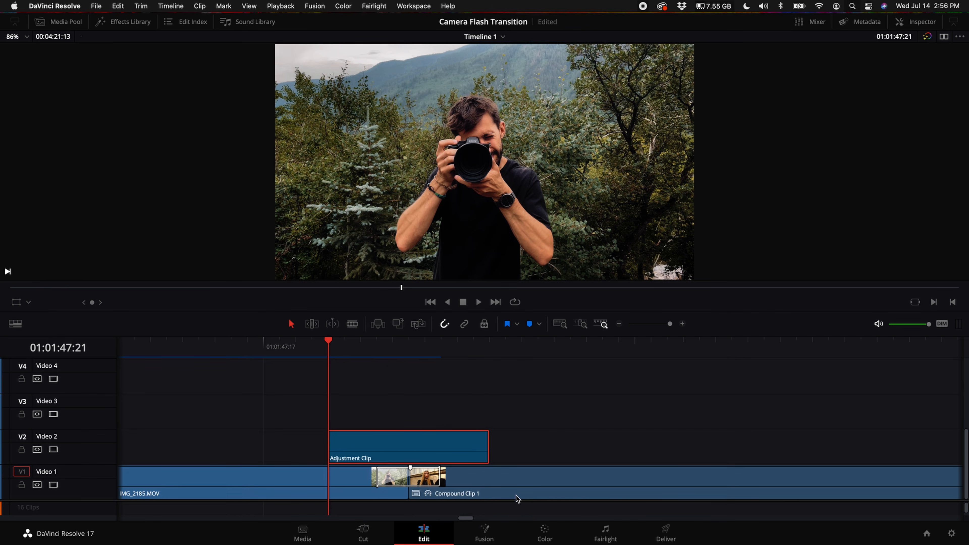
Step: Grade the adjustment clip on the Color page by raising its contrast to 1.714, and return to the Edit page
click(386, 352)
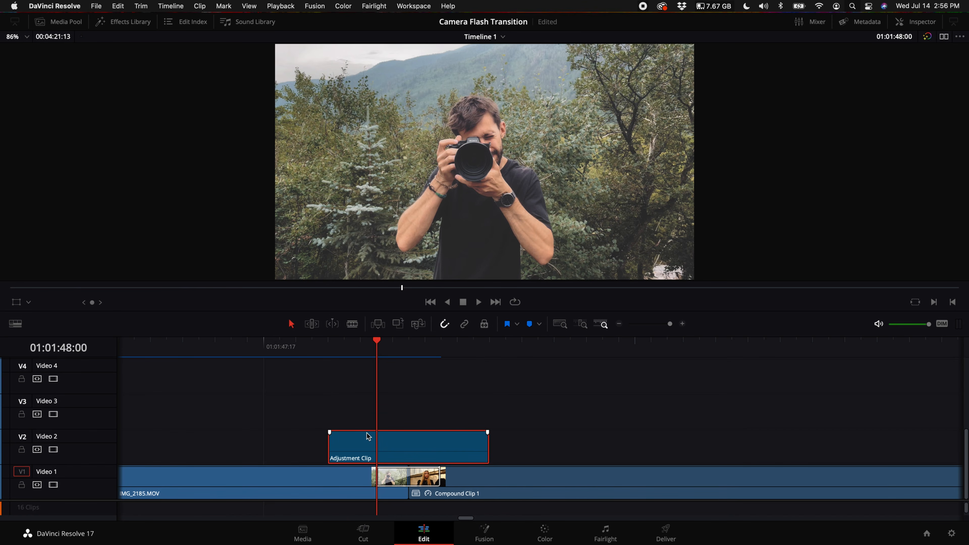
click(545, 532)
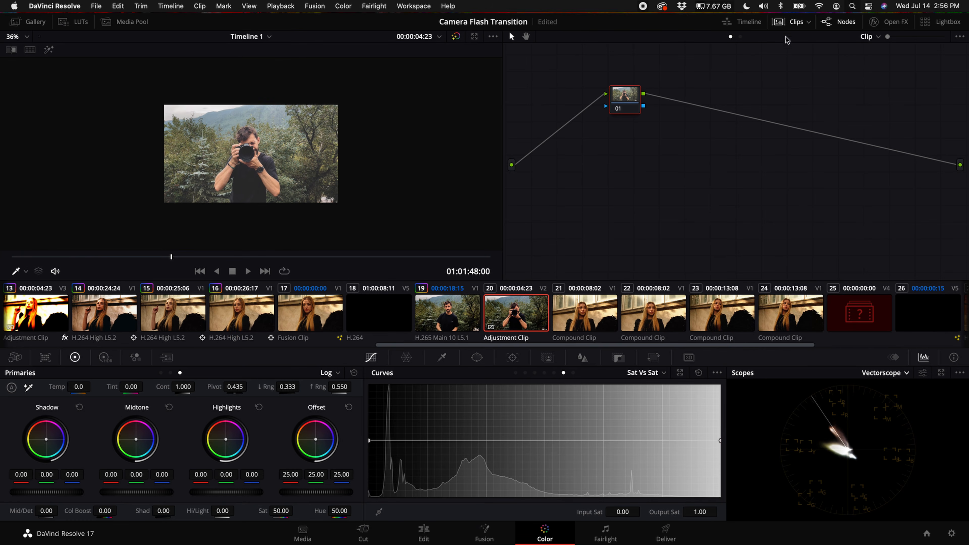
click(794, 22)
drag(205, 388, 361, 397)
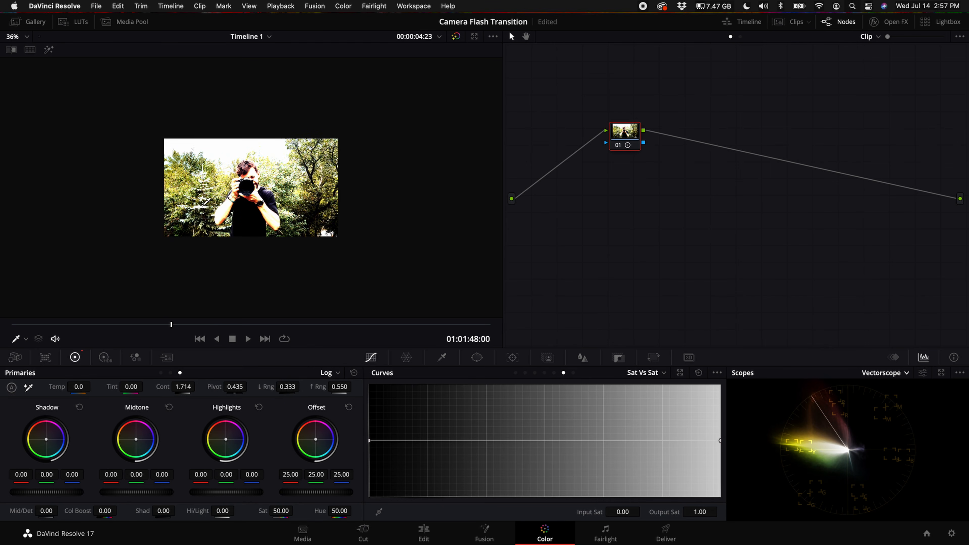
scroll(233, 114, up, 5)
scroll(233, 114, down, 5)
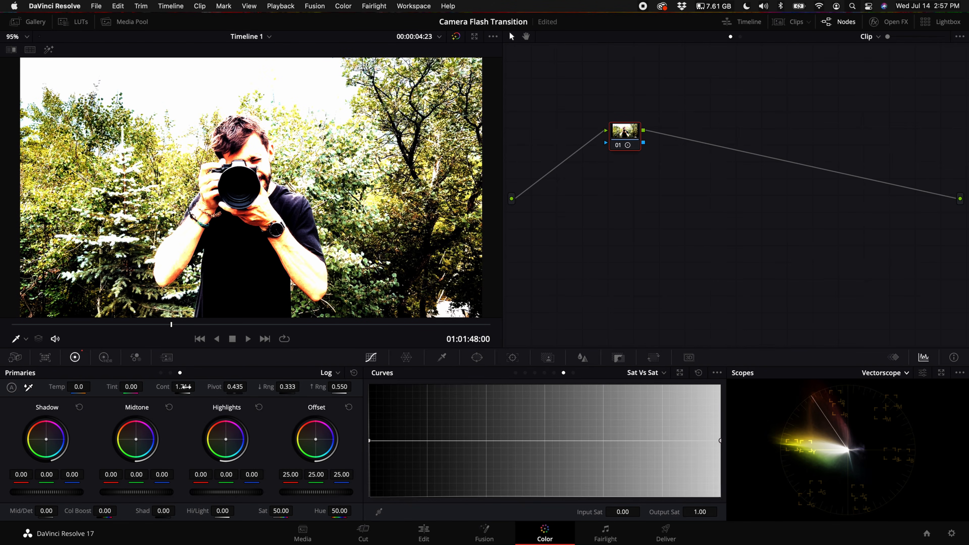
click(431, 531)
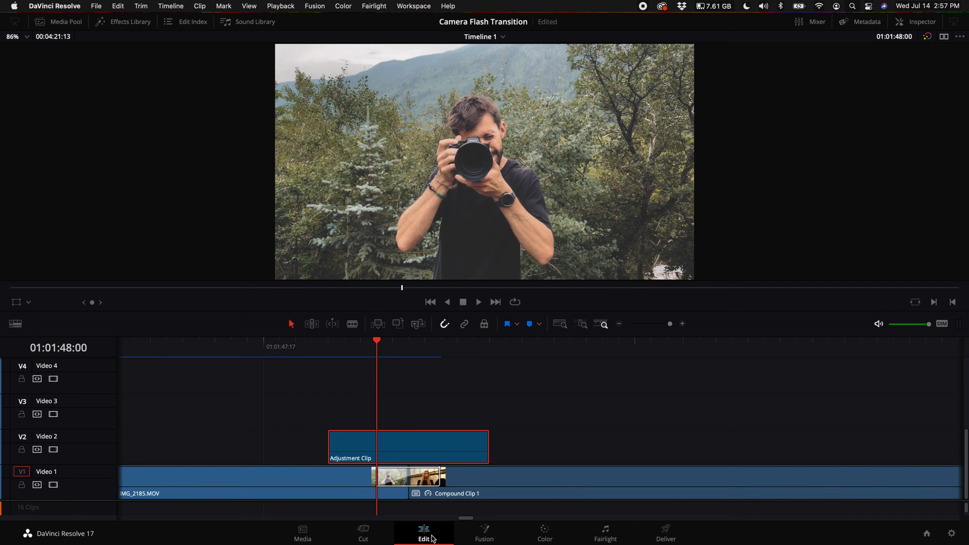
Step: Apply the Gaussian Blur effect to the adjustment clip on Video 2
click(133, 24)
click(134, 24)
click(134, 22)
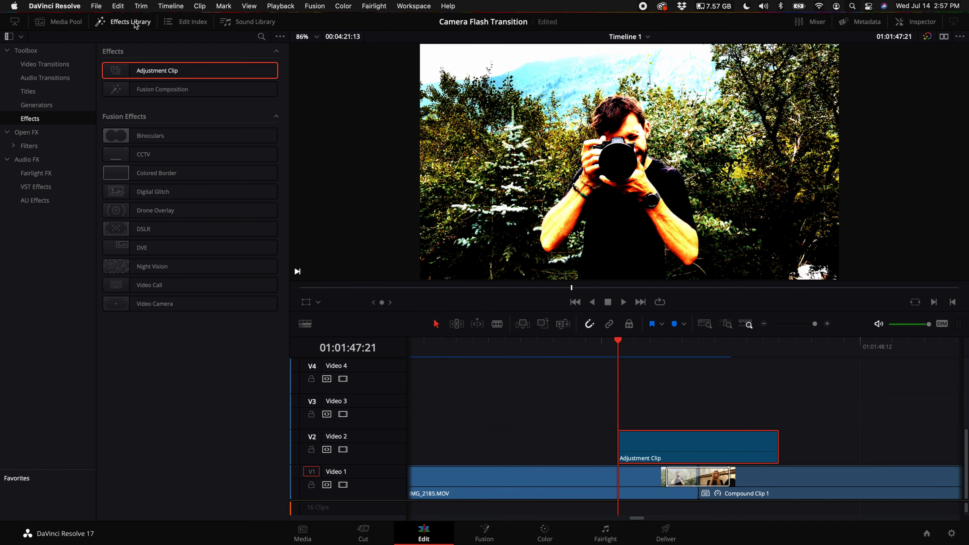
click(30, 132)
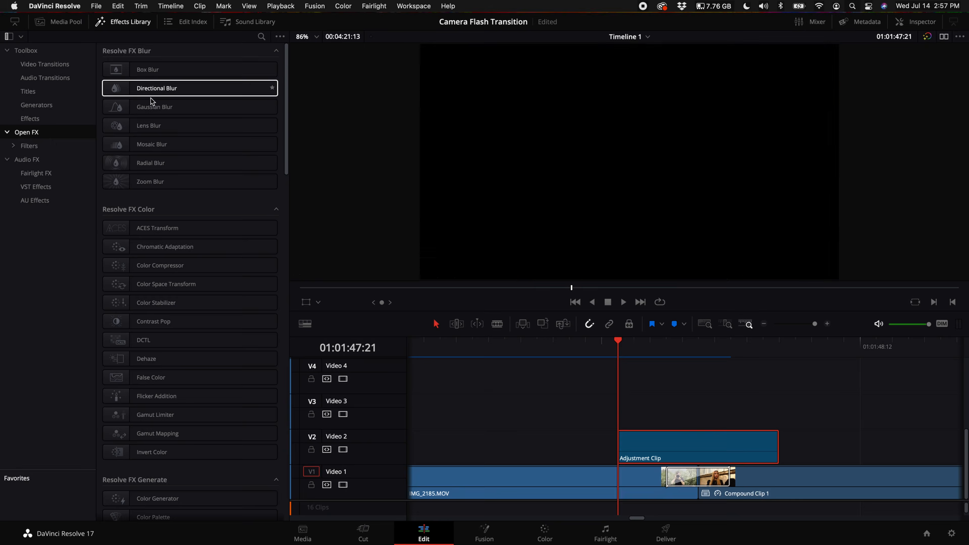
drag(150, 107, 654, 458)
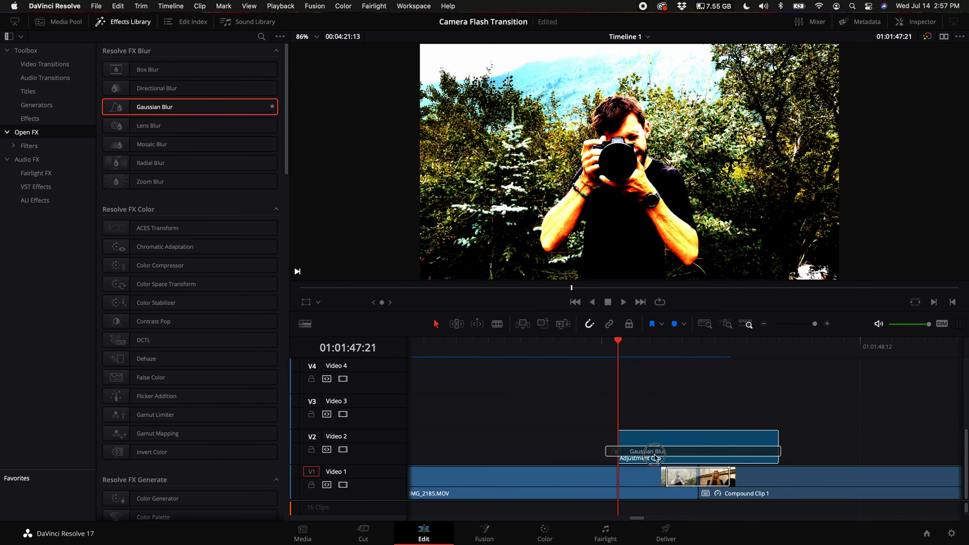
scroll(630, 351, right, 2)
click(126, 22)
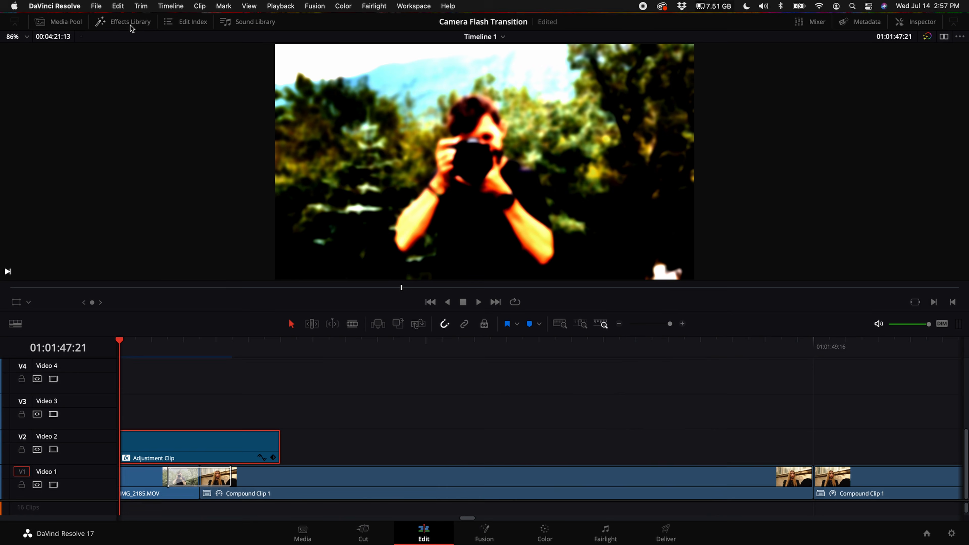
Step: Give the adjustment clip a fade-in and a fade-out of about 5 frames each, meeting at its middle
scroll(323, 358, left, 5)
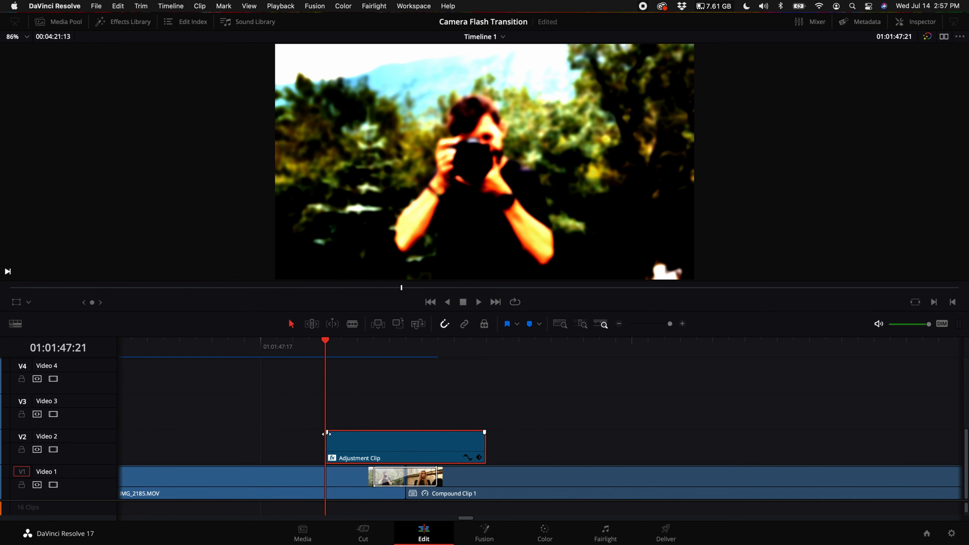
drag(327, 433, 404, 432)
drag(418, 430, 406, 431)
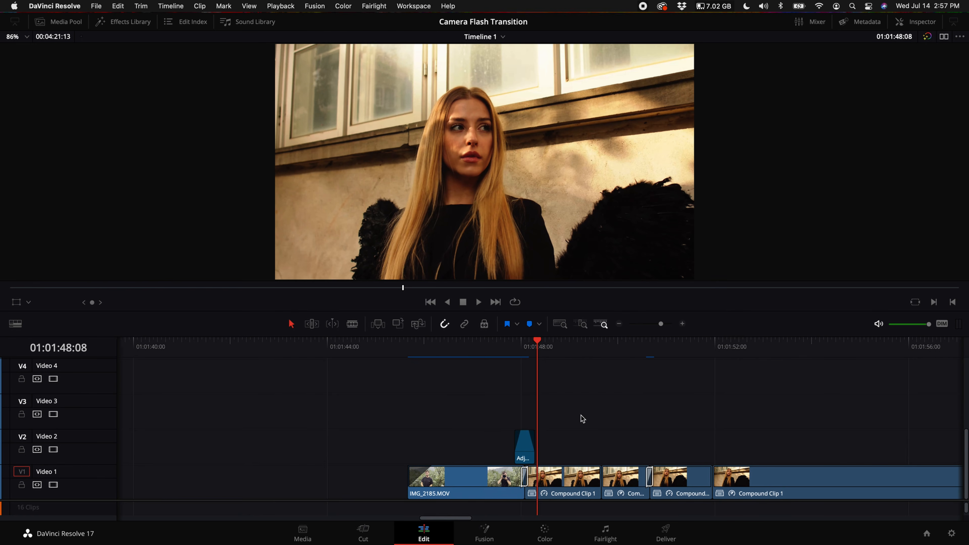
Step: Duplicate the faded adjustment clip on Video 2 over the second dissolve
scroll(580, 417, left, 3)
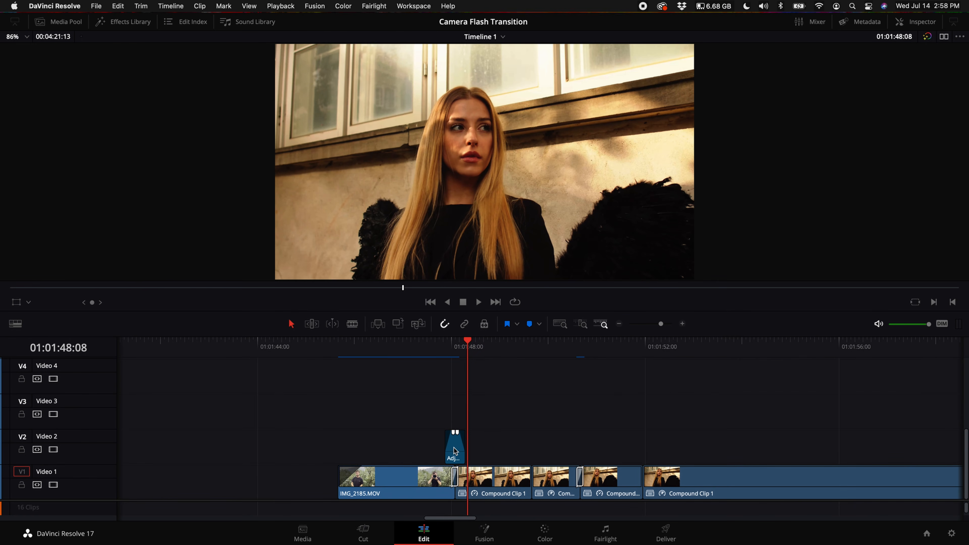
drag(454, 448, 580, 443)
click(565, 347)
Step: Shorten the first dissolve, between IMG_2185.MOV and the first freeze frame, to about 2 frames
scroll(510, 459, left, 3)
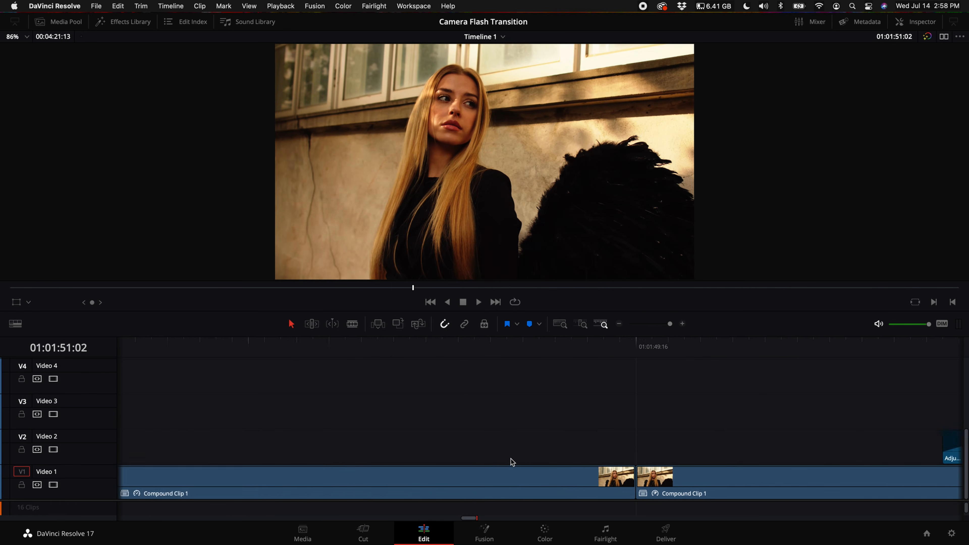
scroll(511, 460, left, 5)
click(462, 476)
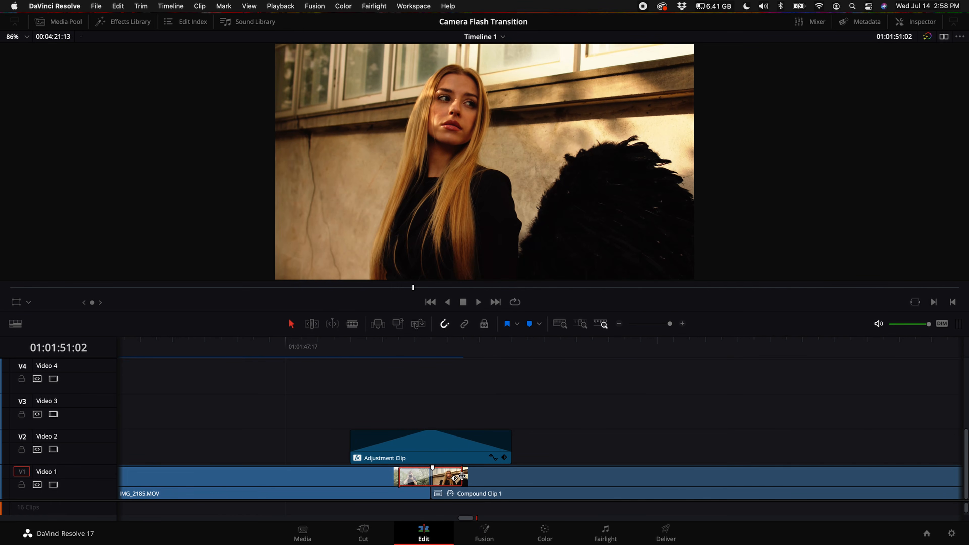
drag(461, 476, 445, 477)
Step: Trim the start of the first adjustment clip to the beginning of the first dissolve and play back the transition
click(348, 344)
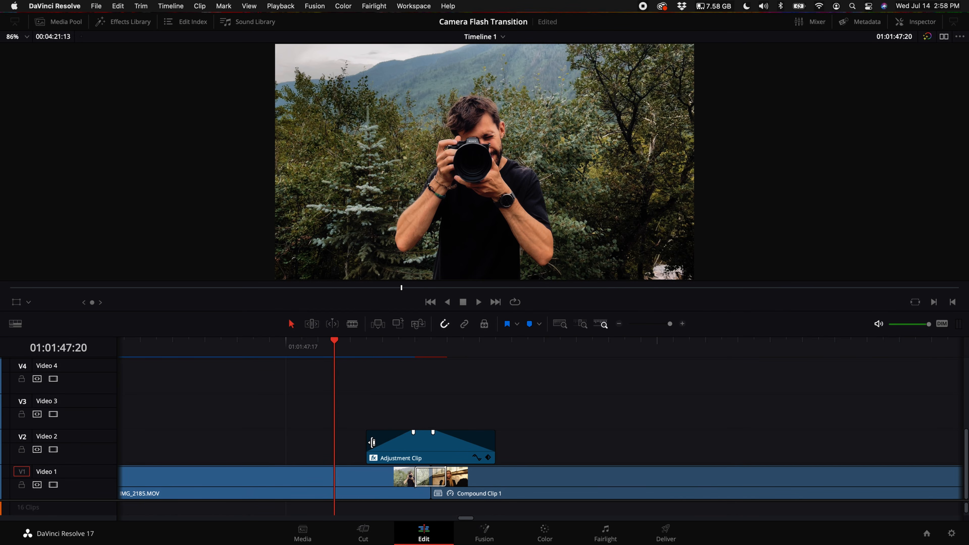
drag(370, 442, 411, 444)
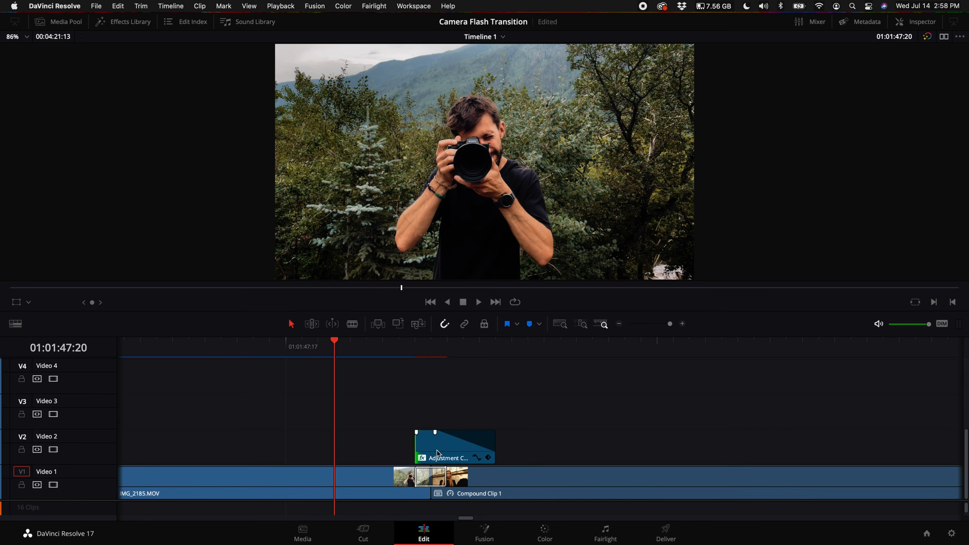
click(619, 323)
click(618, 324)
key(space)
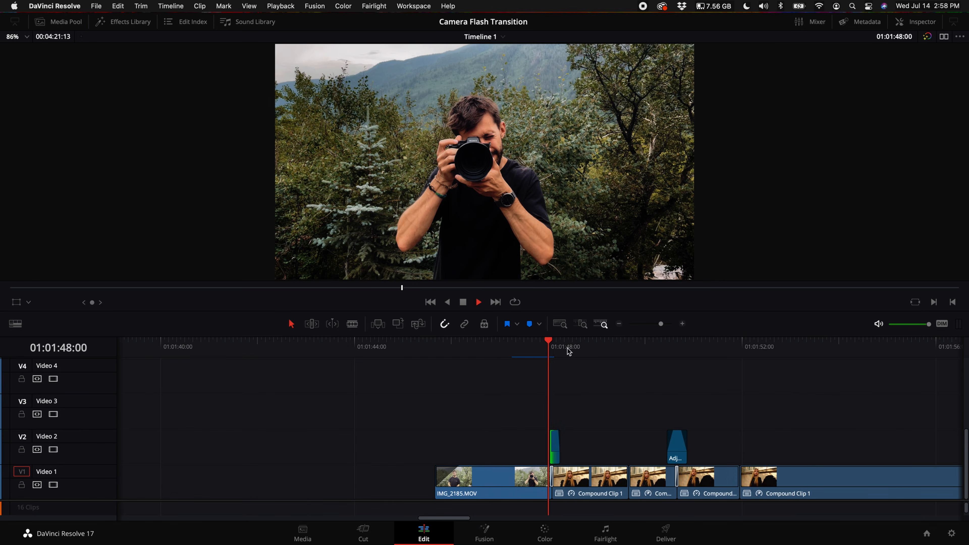
Step: Trim the start of the second adjustment clip to the beginning of the second dissolve and delete the leftover beside it
key(space)
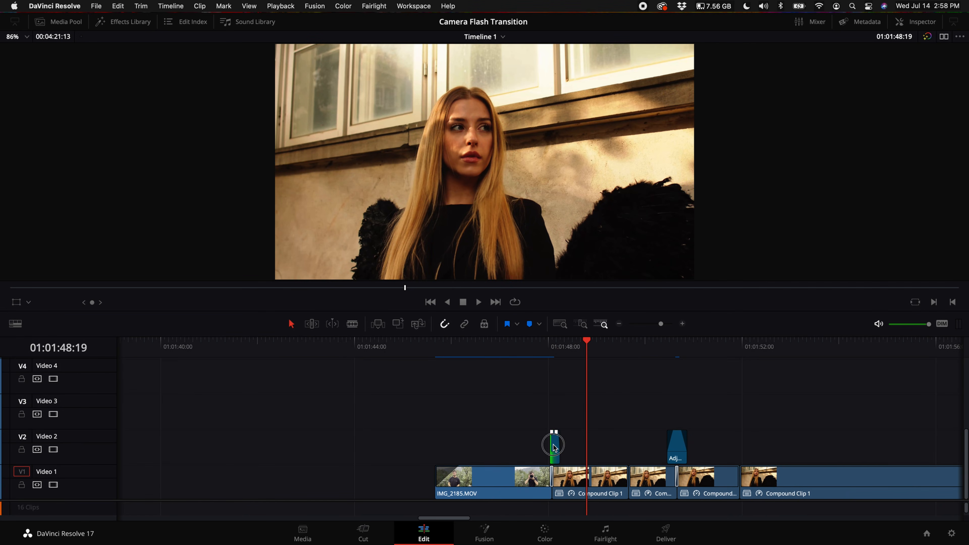
drag(668, 446, 681, 448)
click(670, 447)
key(BackSpace)
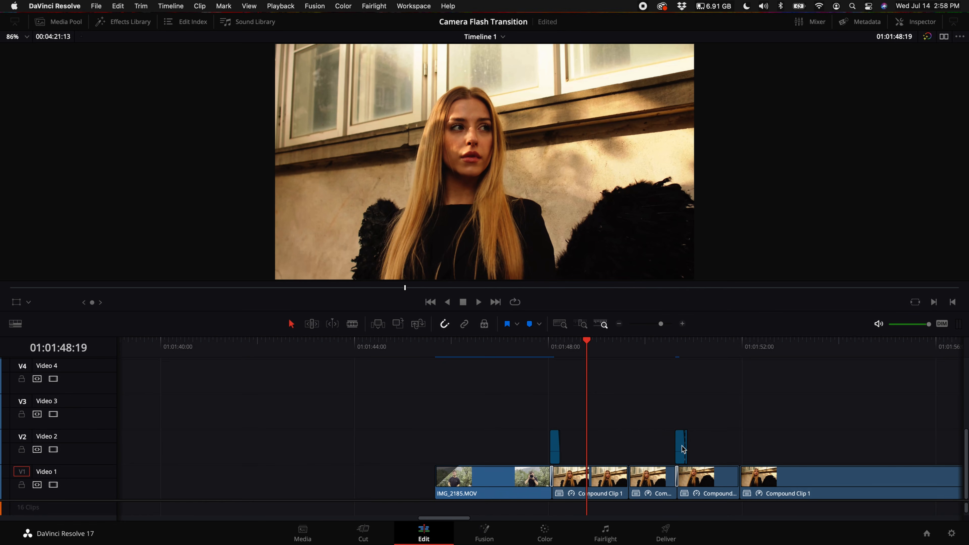
Step: Enable Dynamic Zoom on the first freeze frame, swap its direction, and preview the movement
click(658, 349)
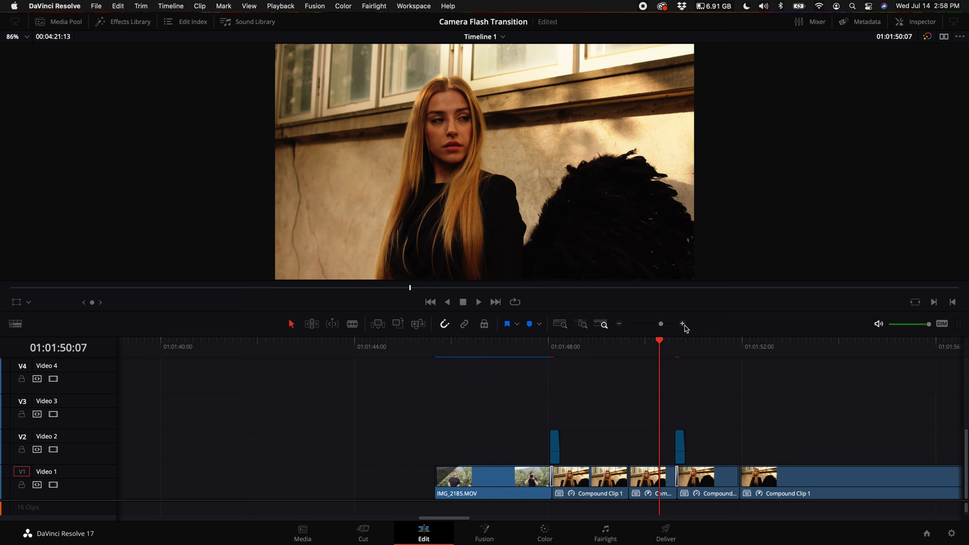
click(683, 324)
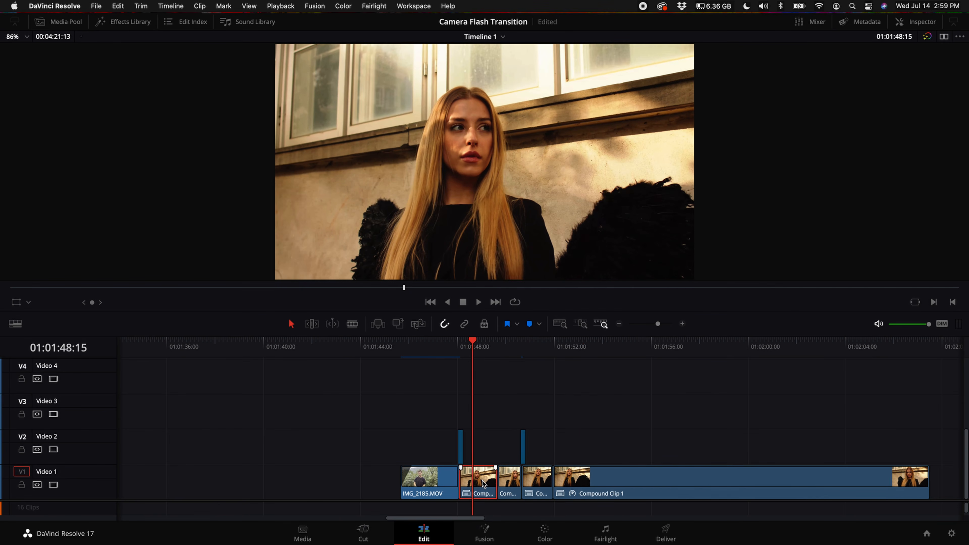
click(920, 23)
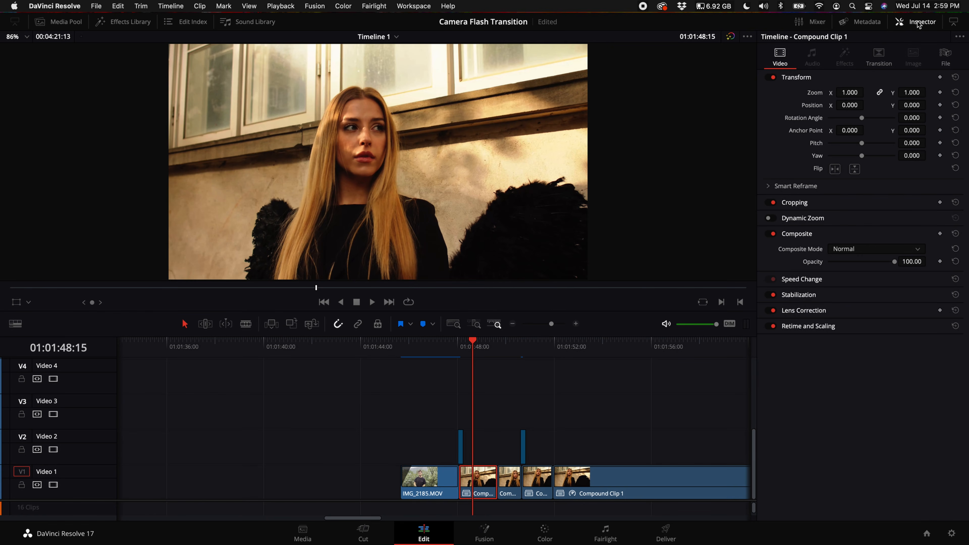
click(796, 219)
click(770, 218)
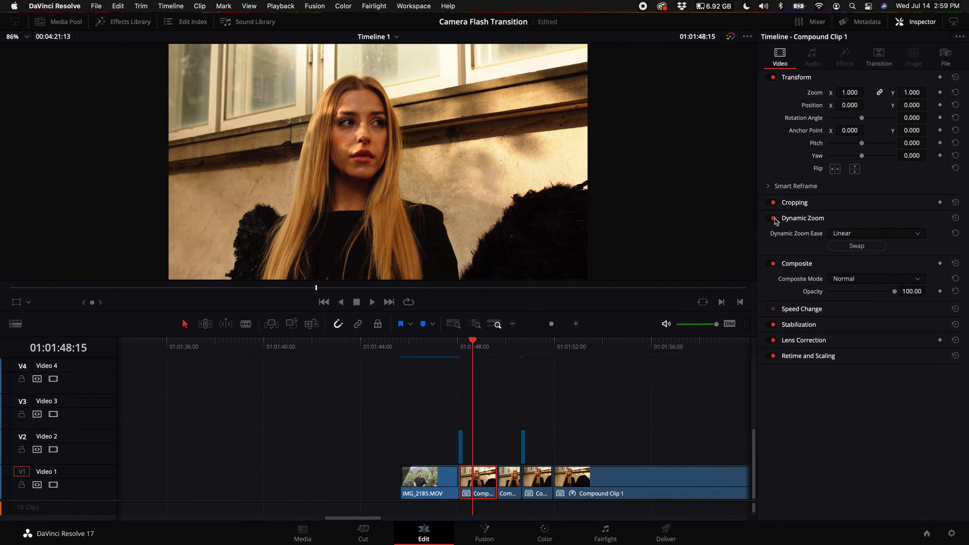
click(852, 248)
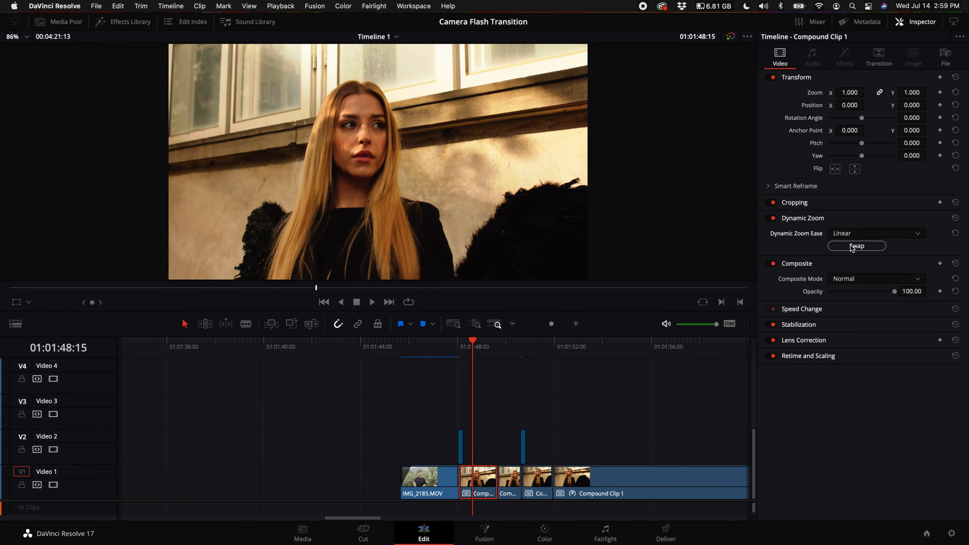
key(space)
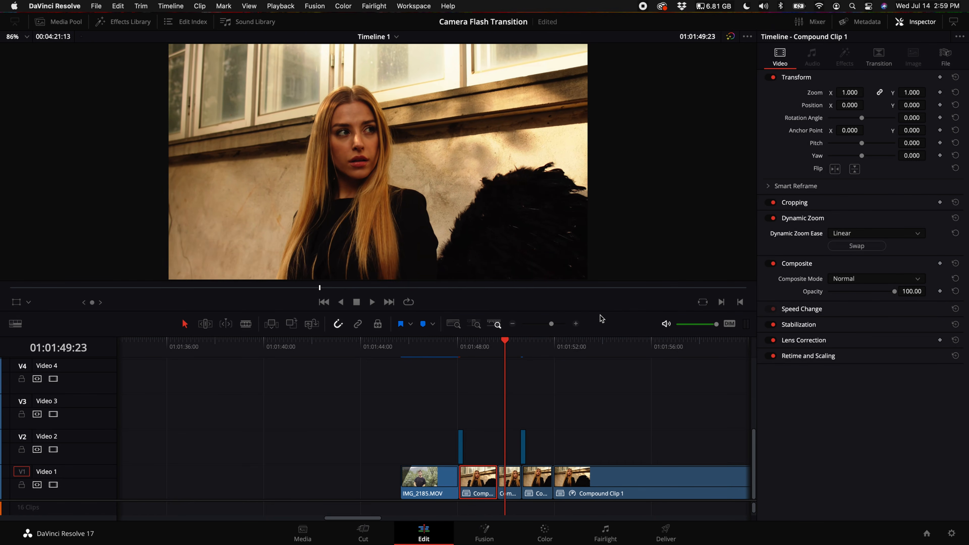
click(464, 351)
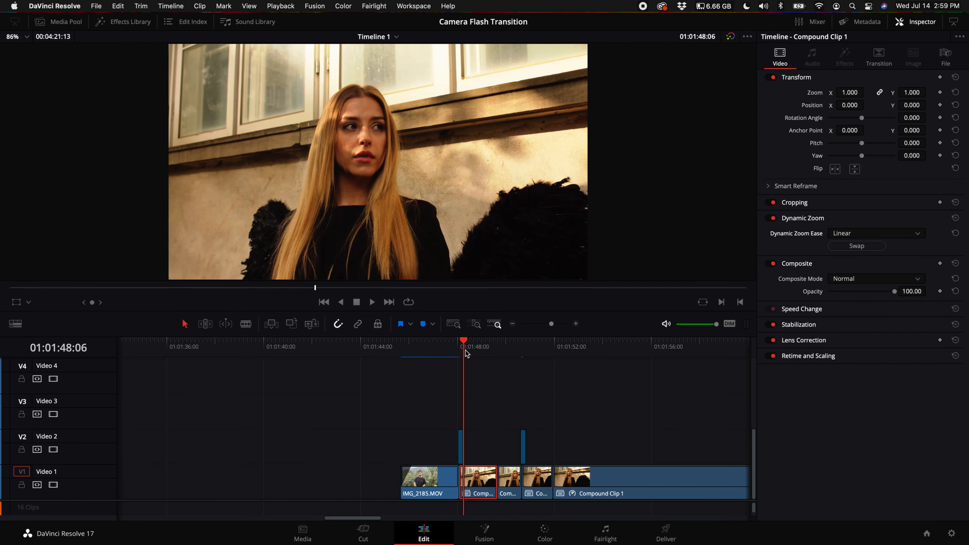
Step: Show the first freeze frame's Dynamic Zoom overlay and enlarge the inner frame for a subtler zoom
click(29, 303)
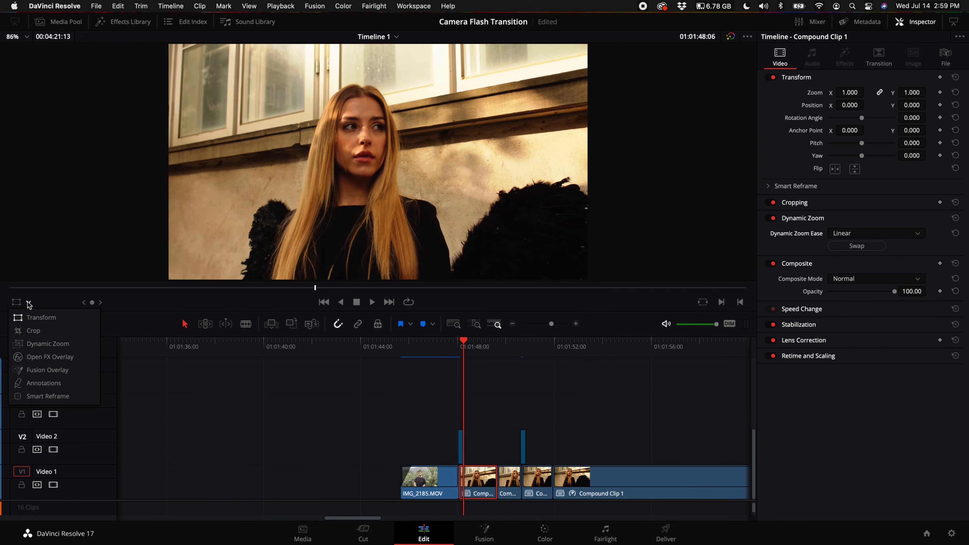
click(46, 344)
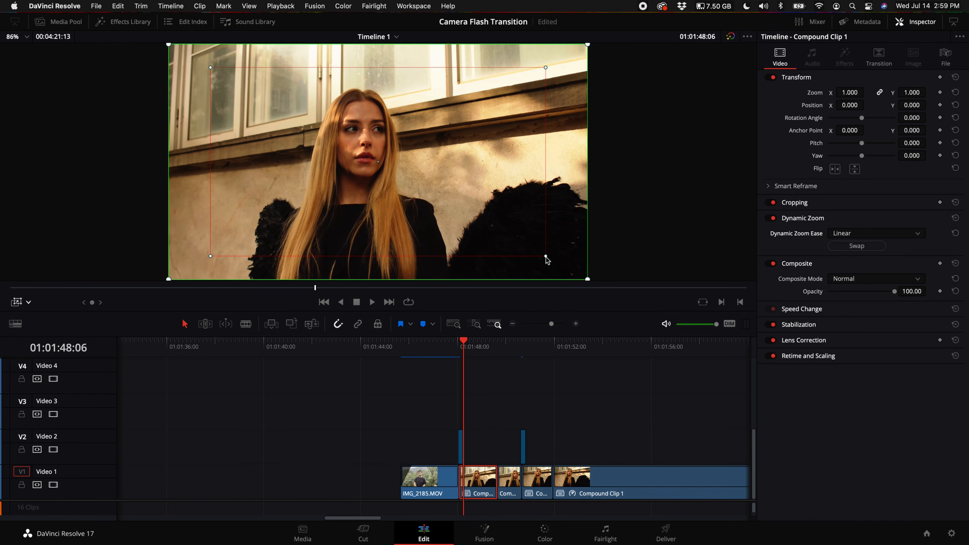
drag(547, 259, 571, 270)
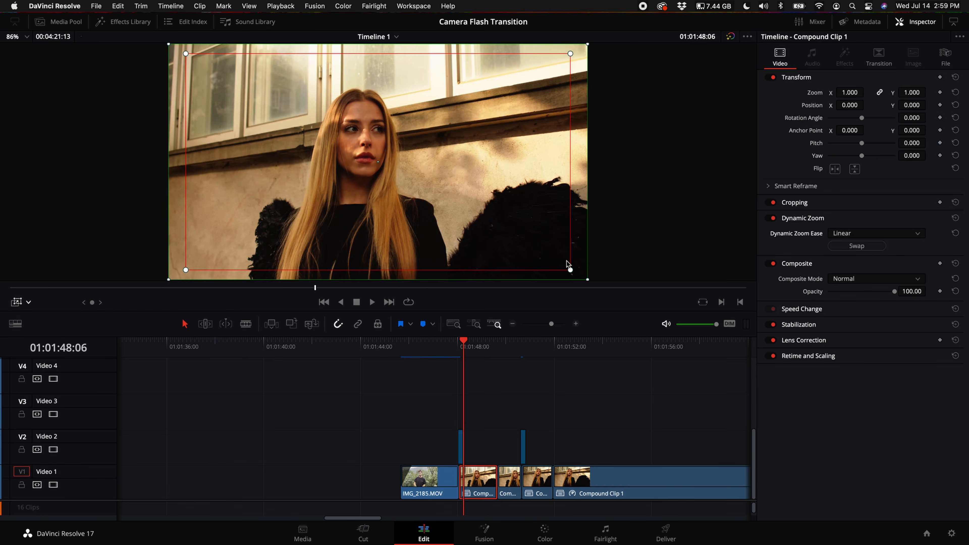
click(450, 347)
click(460, 480)
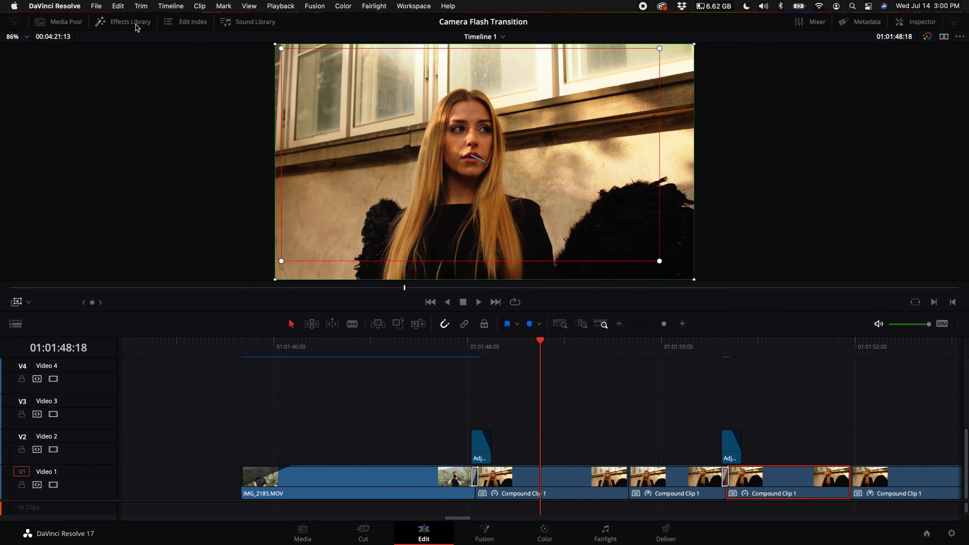
Step: Add short Smooth Cut transitions between each freeze frame and the moving clip that follows it
click(128, 25)
click(45, 64)
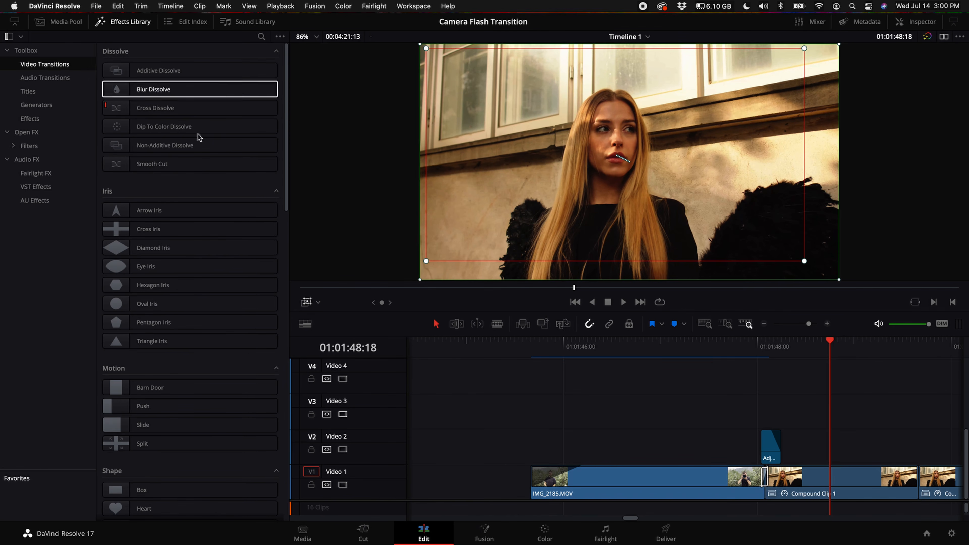
scroll(836, 443, right, 6)
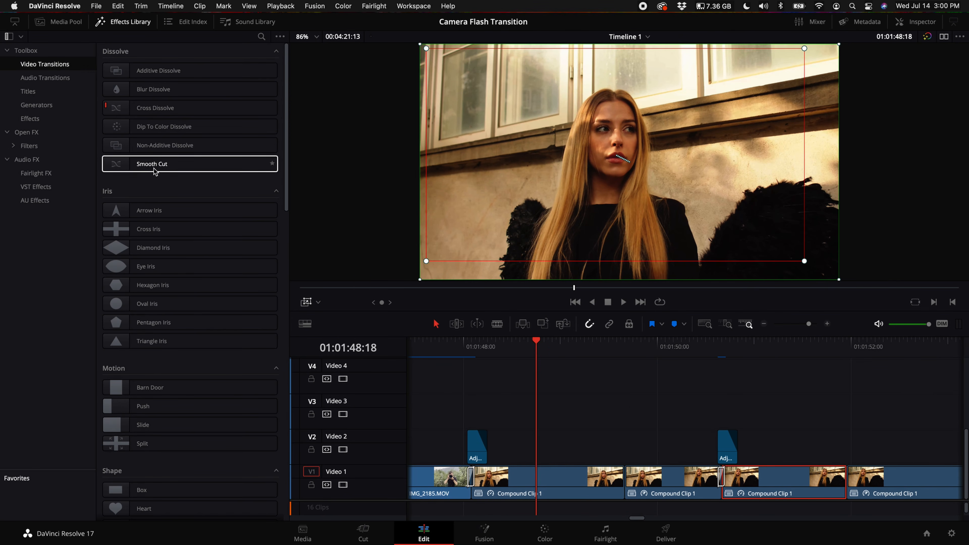
drag(164, 165, 667, 484)
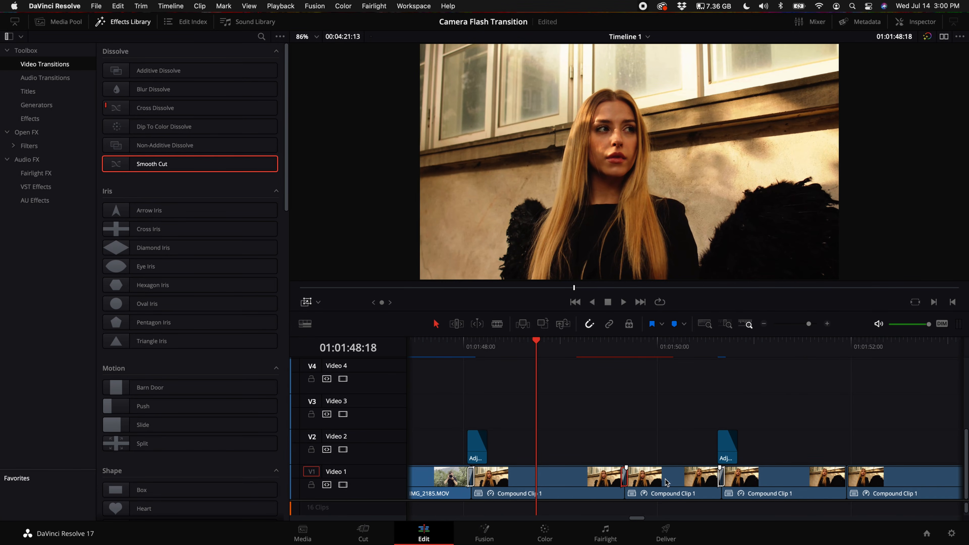
scroll(660, 483, right, 5)
click(593, 477)
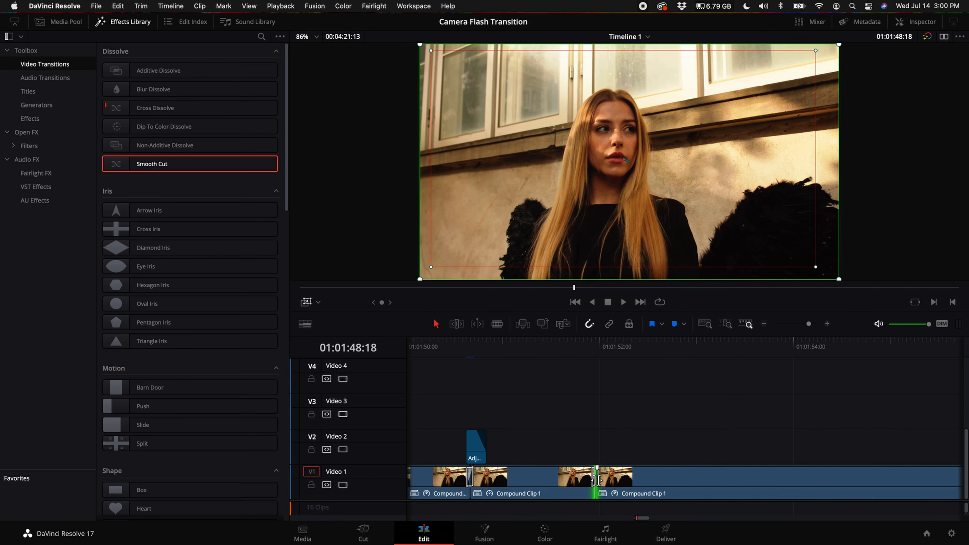
Step: Keyframe the Zoom of IMG_2185.MOV from 1.000 at 01:01:46:15 to 1.710 at 01:01:48:01
scroll(595, 478, left, 7)
key(super+minus)
drag(671, 357, 662, 353)
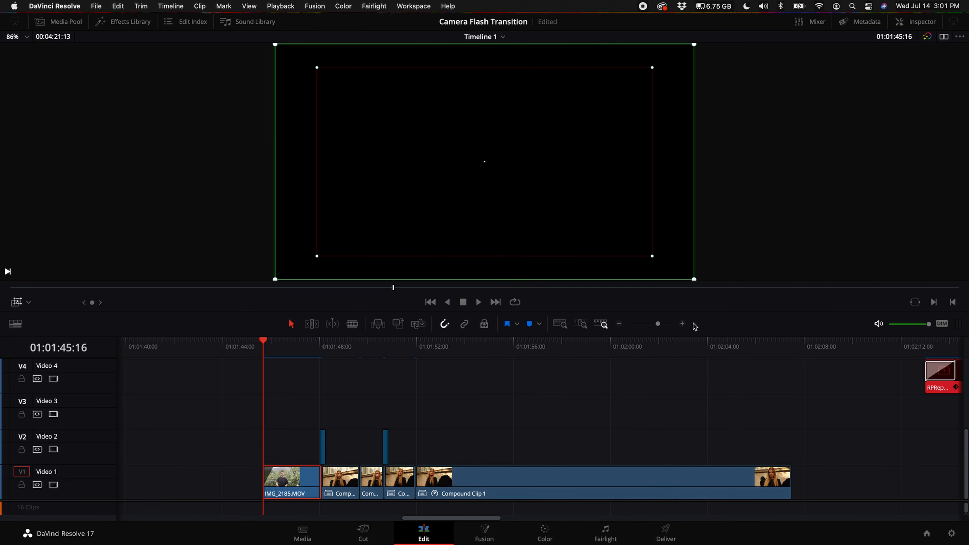
key(super+equal)
key(space)
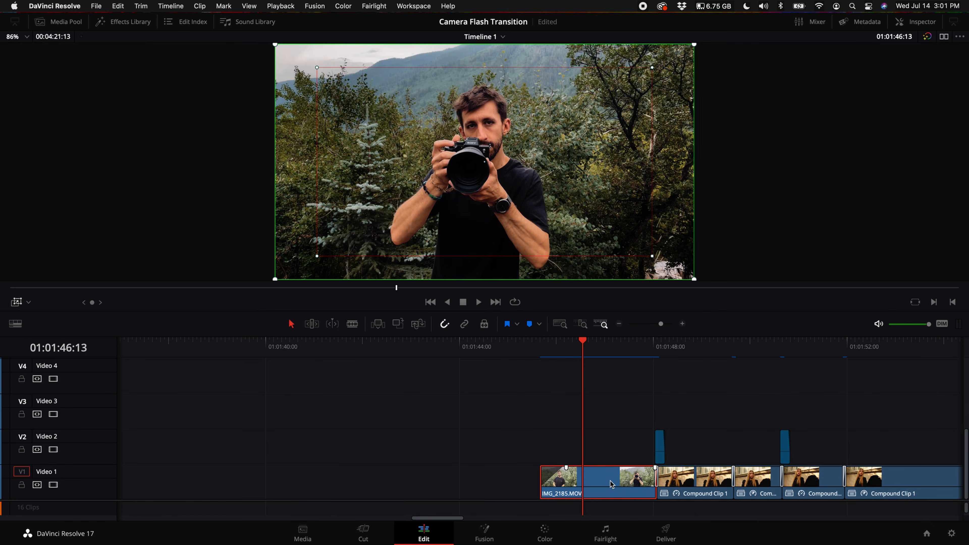
click(915, 22)
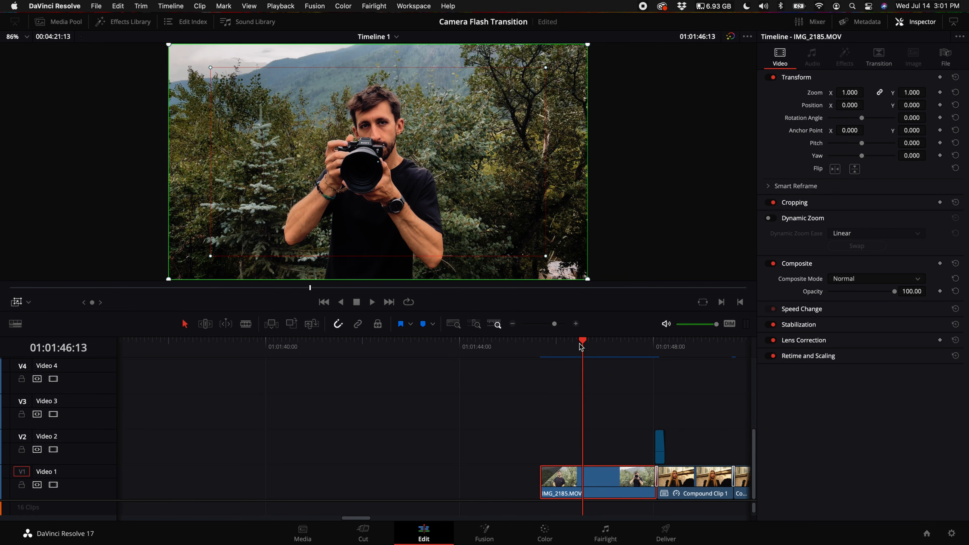
mouse_move(581, 346)
mouse_down()
mouse_move(558, 348)
mouse_move(587, 352)
mouse_up()
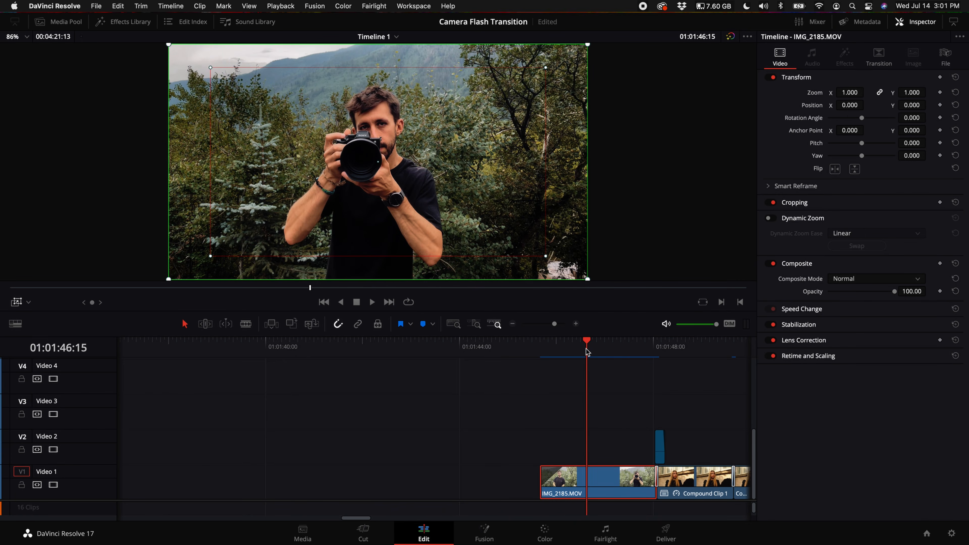
click(940, 92)
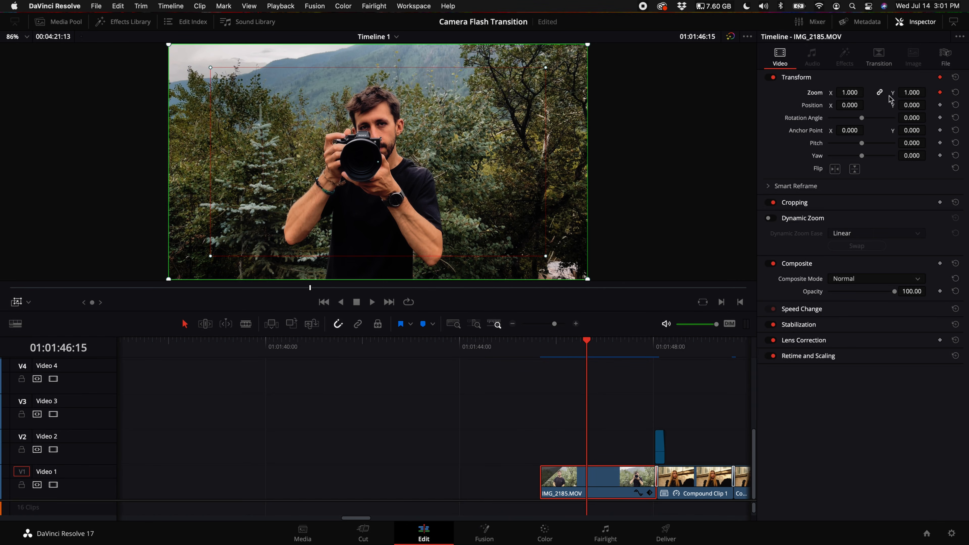
drag(587, 346, 656, 347)
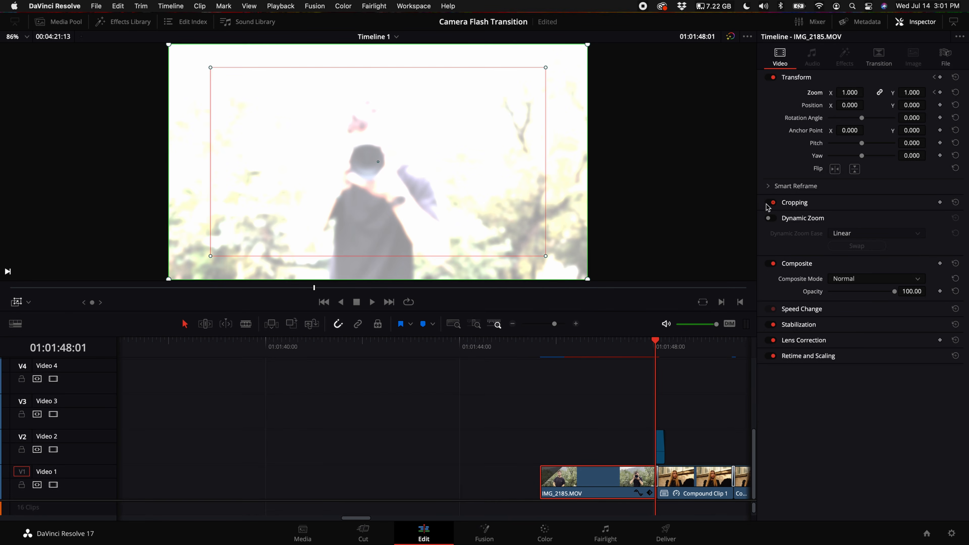
drag(850, 94, 894, 93)
Step: Open the zoom curve of IMG_2185.MOV and ease the first keyframe, extending its handle toward the end of the clip
scroll(572, 477, right, 5)
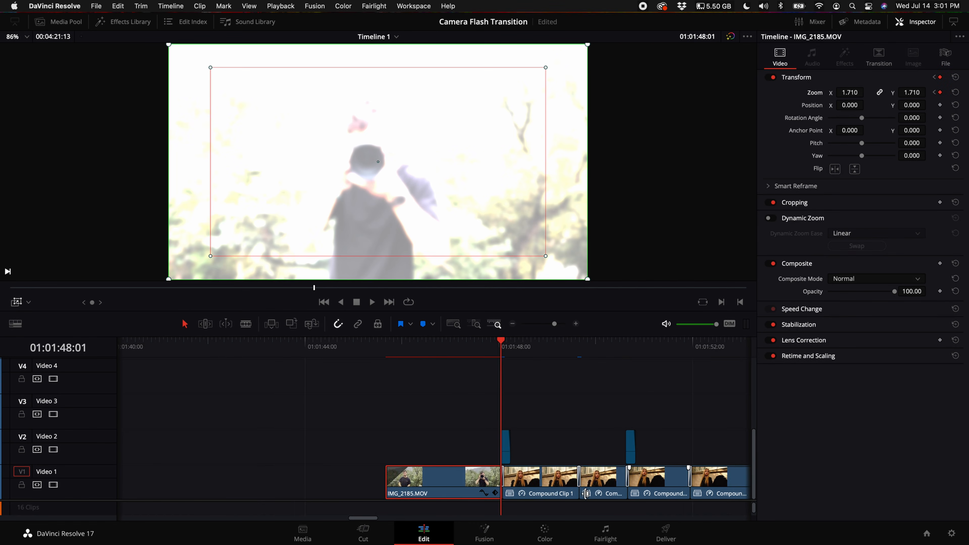
click(483, 493)
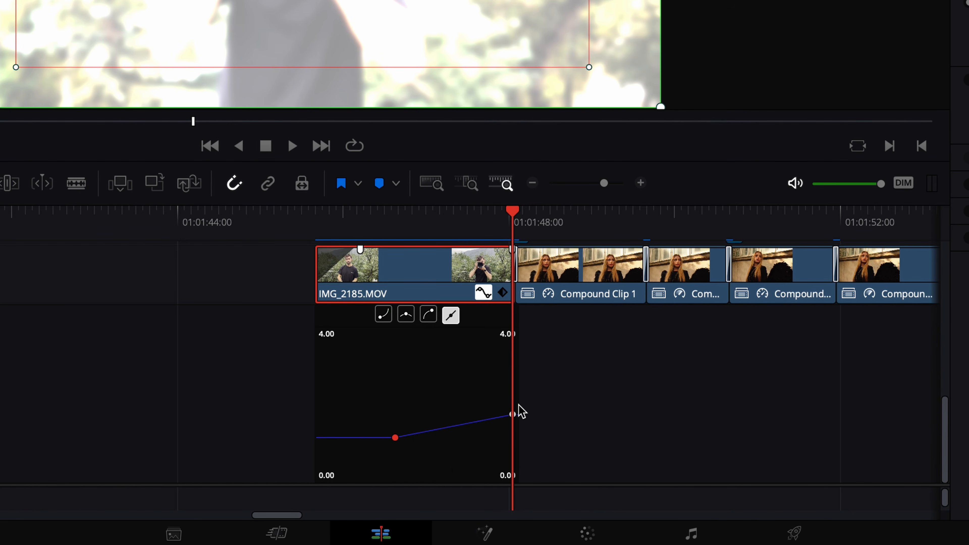
click(383, 315)
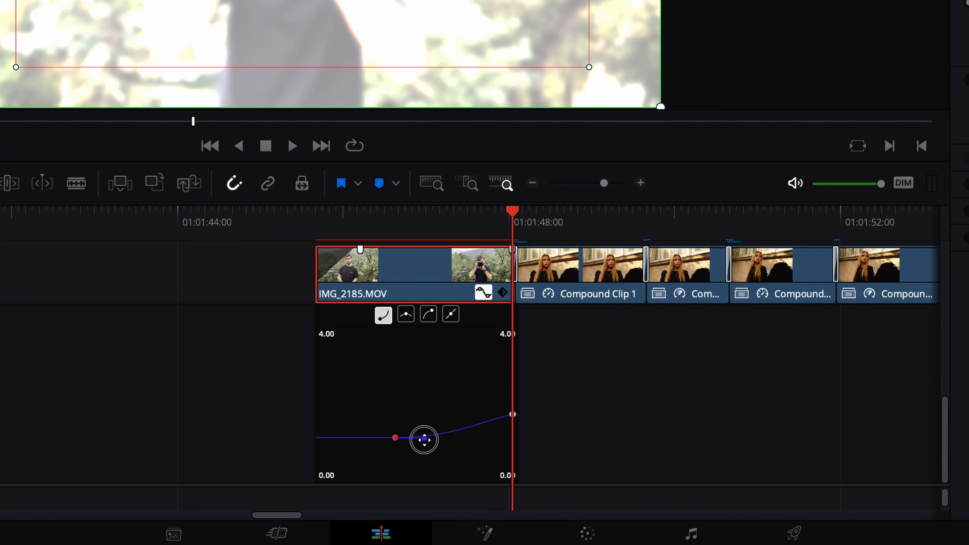
drag(424, 438, 480, 435)
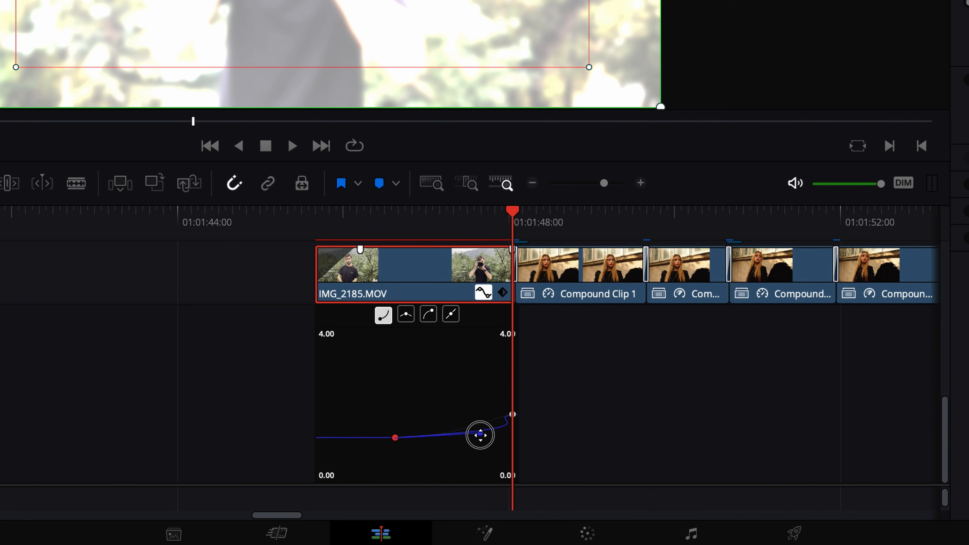
Step: Ease the curve into the last zoom keyframe, refine the first keyframe's handle, play back the zoom, and close the curve
click(513, 415)
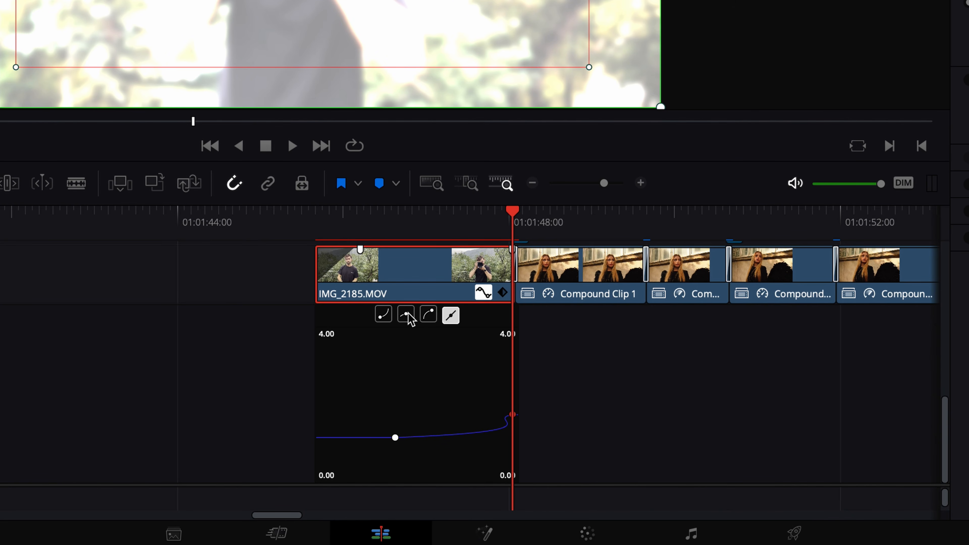
click(428, 315)
drag(496, 413, 495, 425)
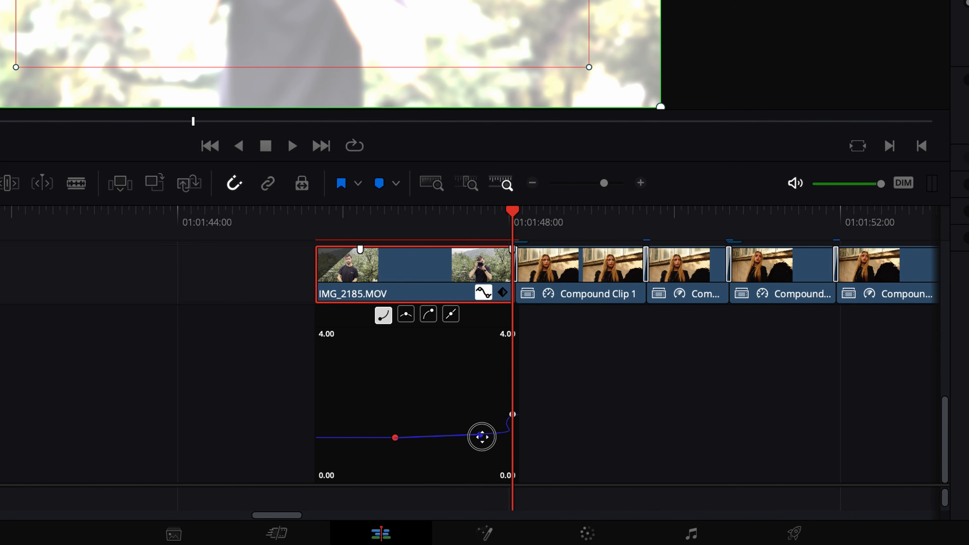
drag(483, 437, 467, 435)
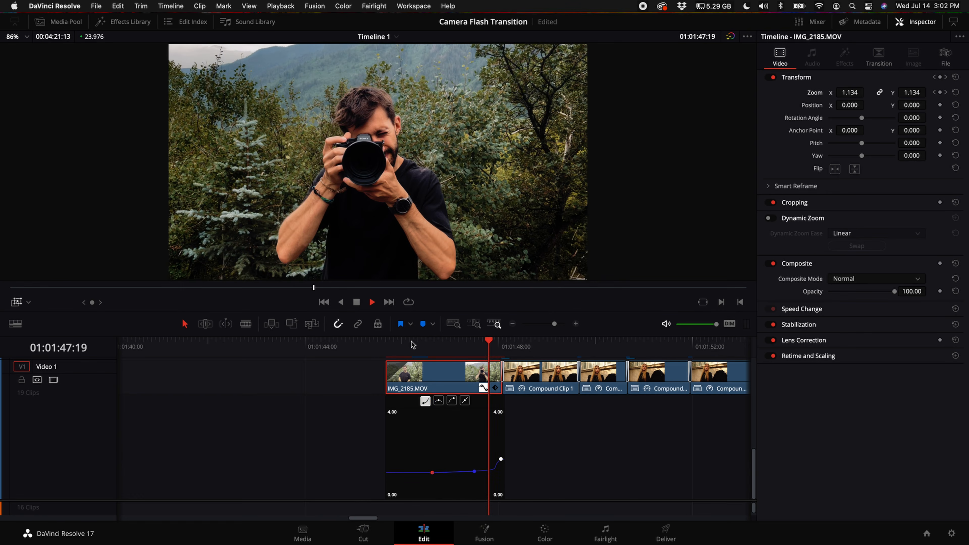
key(space)
click(485, 388)
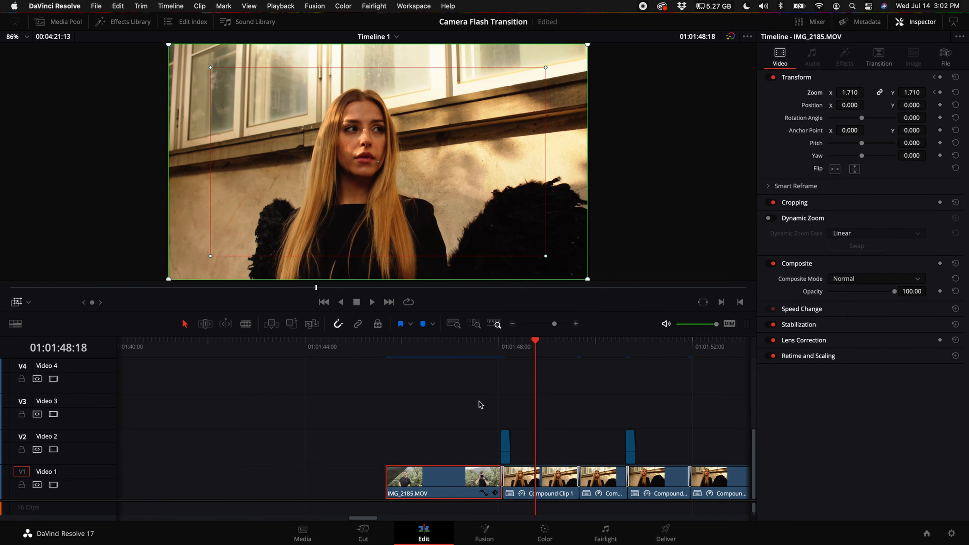
Step: Add an Adjustment Clip on Video 2 above IMG_2185.MOV, trimmed to end at the first flash adjustment clip
click(128, 22)
click(30, 120)
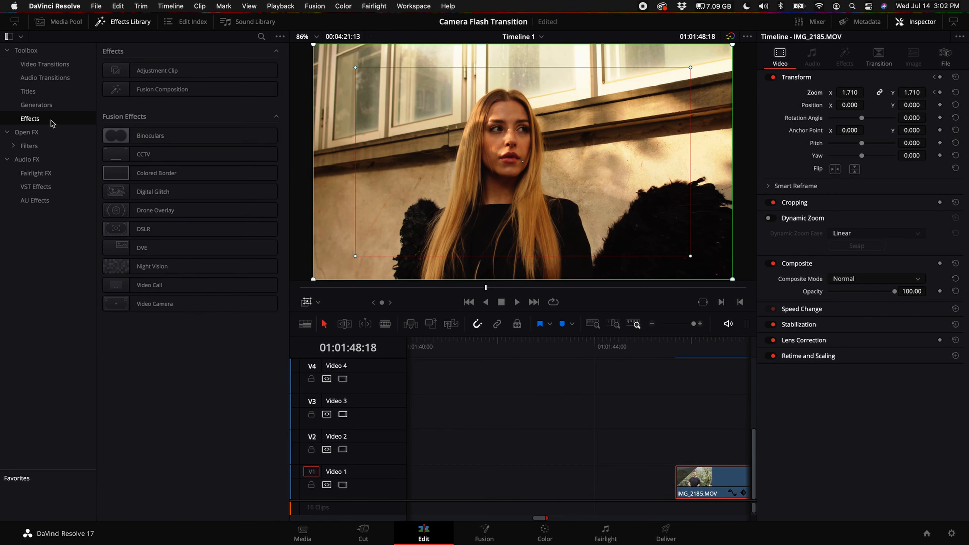
drag(157, 70, 568, 396)
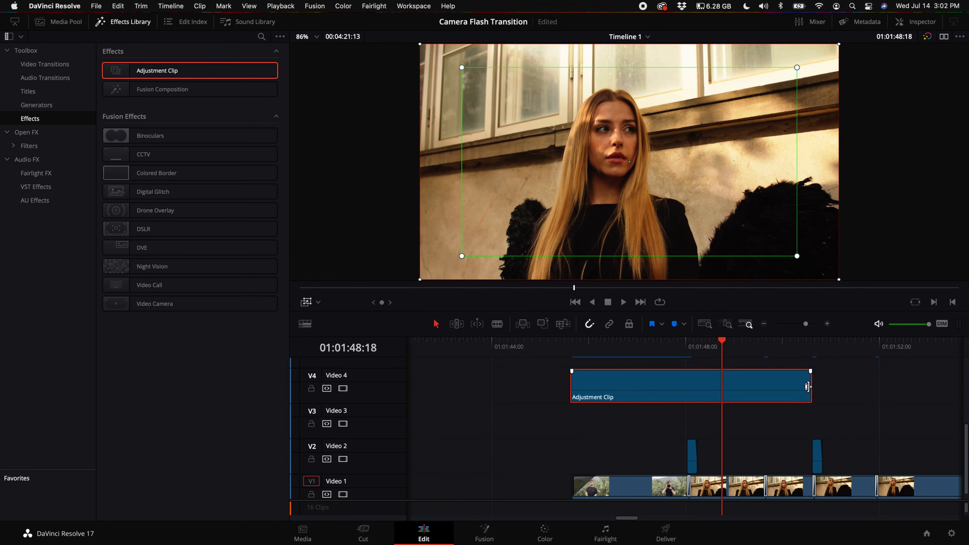
drag(811, 388, 686, 394)
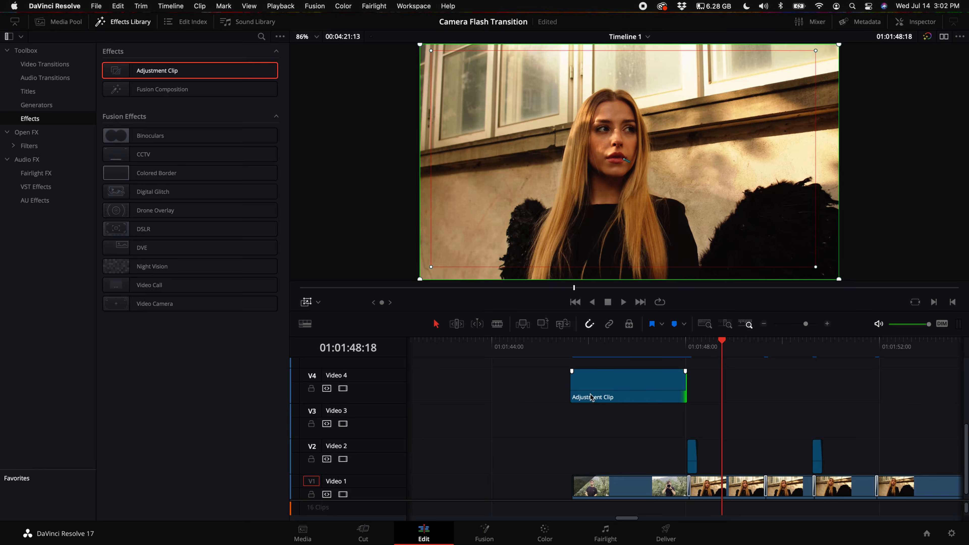
drag(620, 379, 621, 449)
Step: Apply the Zoom Blur effect to the new Adjustment Clip above IMG_2185.MOV and set its Zoom Amount to 0
click(24, 137)
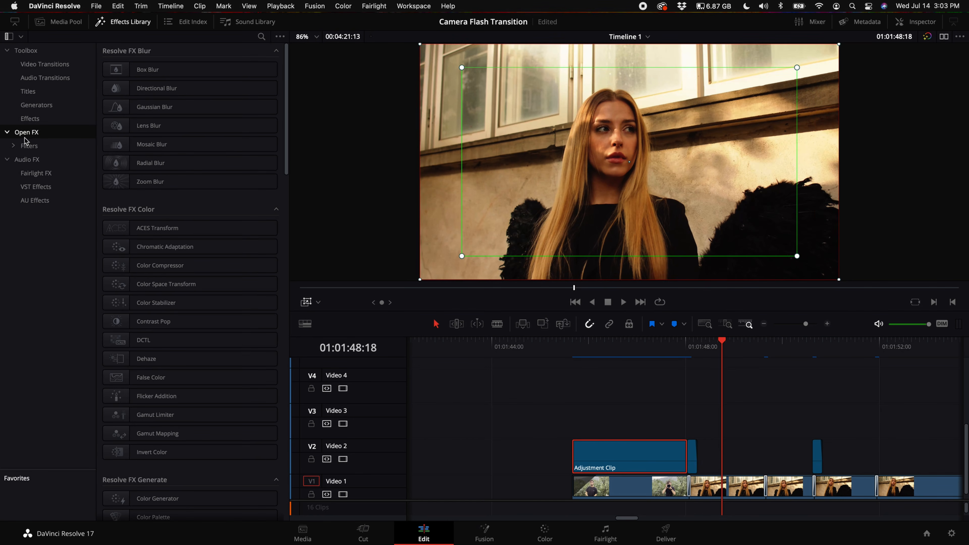
drag(149, 182, 621, 455)
click(922, 21)
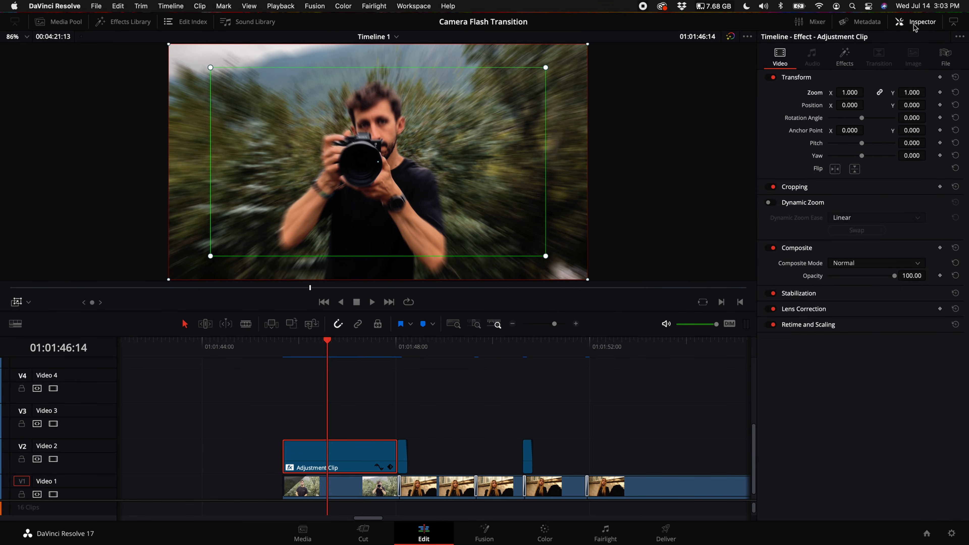
click(846, 57)
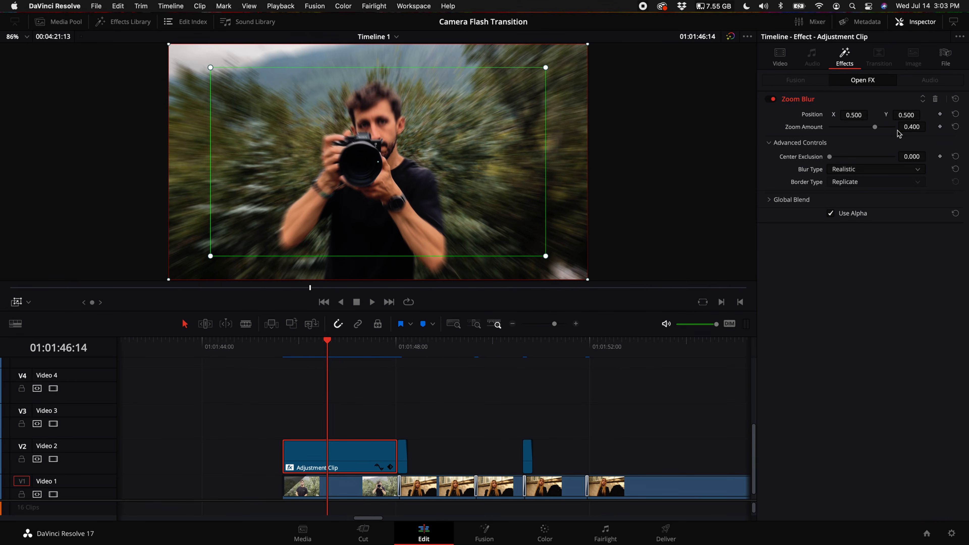
click(915, 127)
text(0)
key(Return)
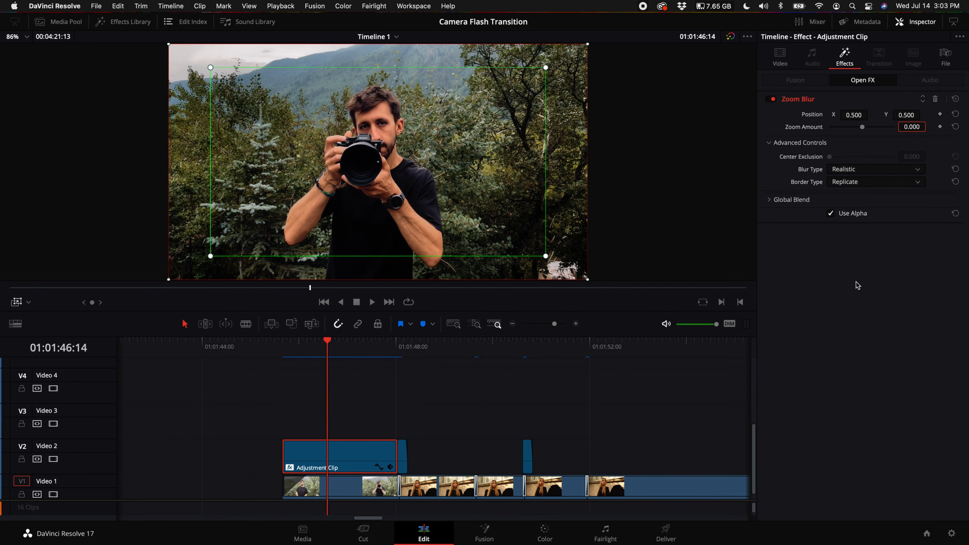
Step: Keyframe the Zoom Blur's Zoom Amount from 0.000 at 01:01:47:08 to about 0.566 at 01:01:48:01, and play back the blur
drag(333, 348, 372, 351)
key(space)
key(space)
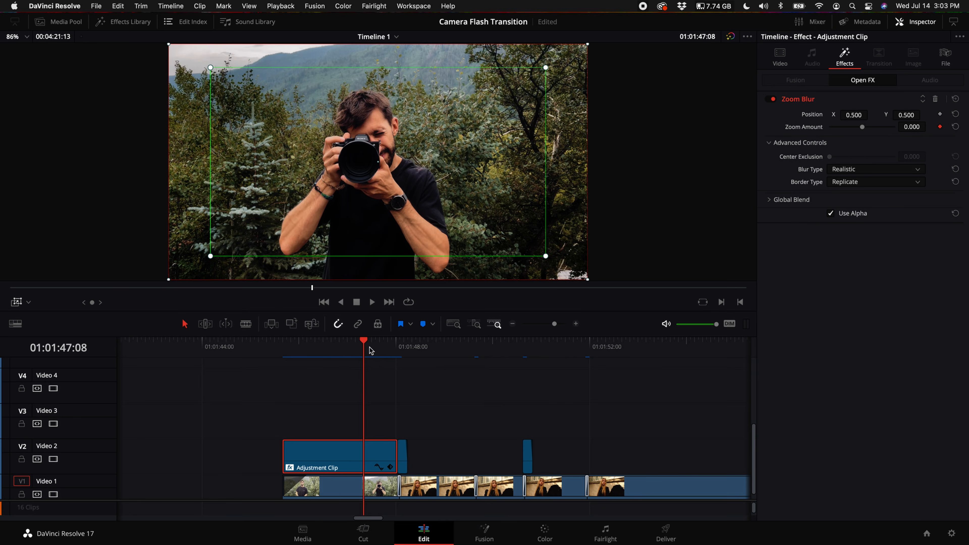
drag(370, 351, 397, 351)
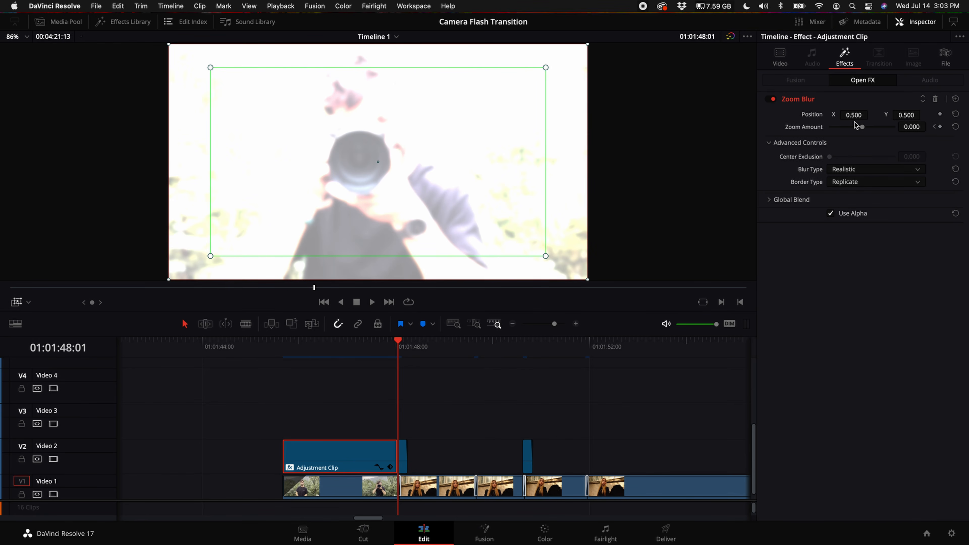
drag(864, 131, 882, 131)
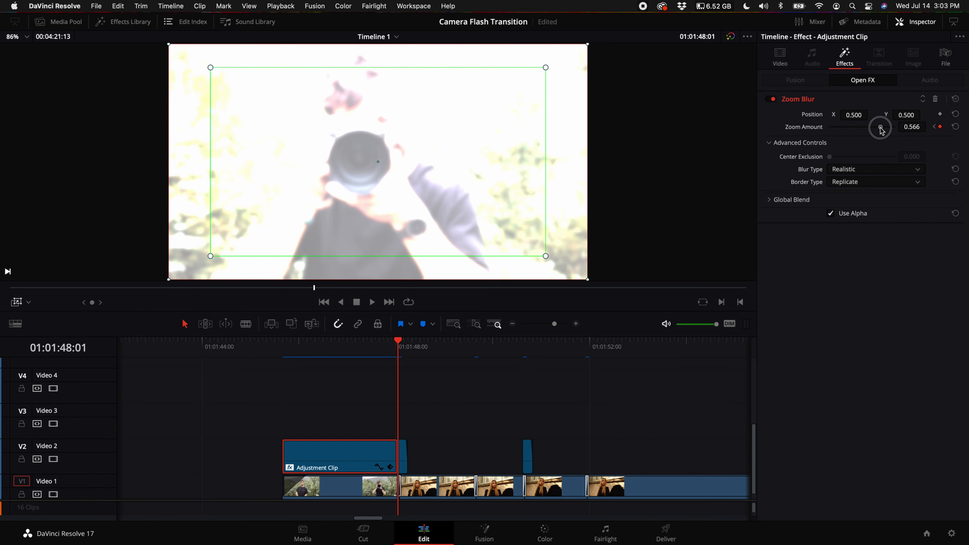
click(359, 350)
key(space)
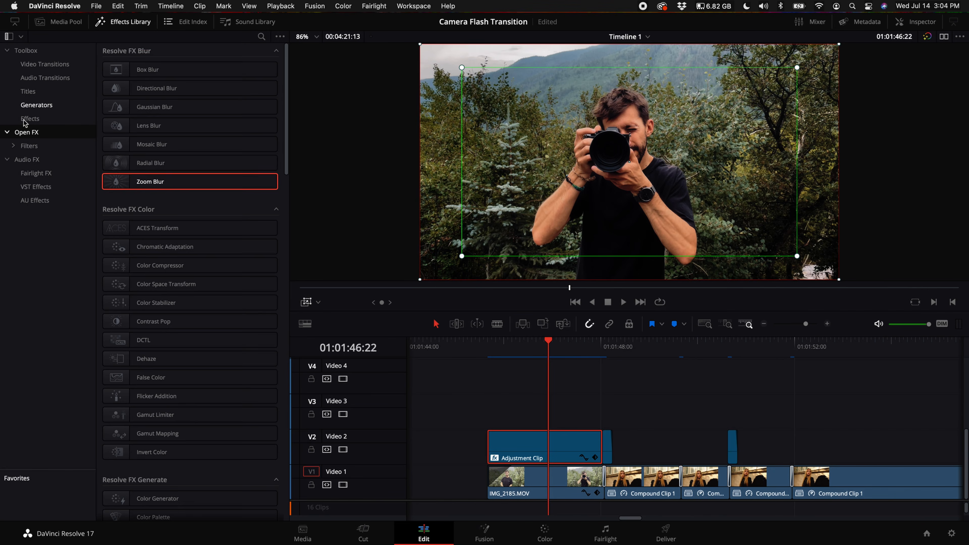
Step: Find the Camera Shake effect, apply it to the Adjustment Clip above IMG_2185.MOV, and show its settings
click(261, 37)
text(camera)
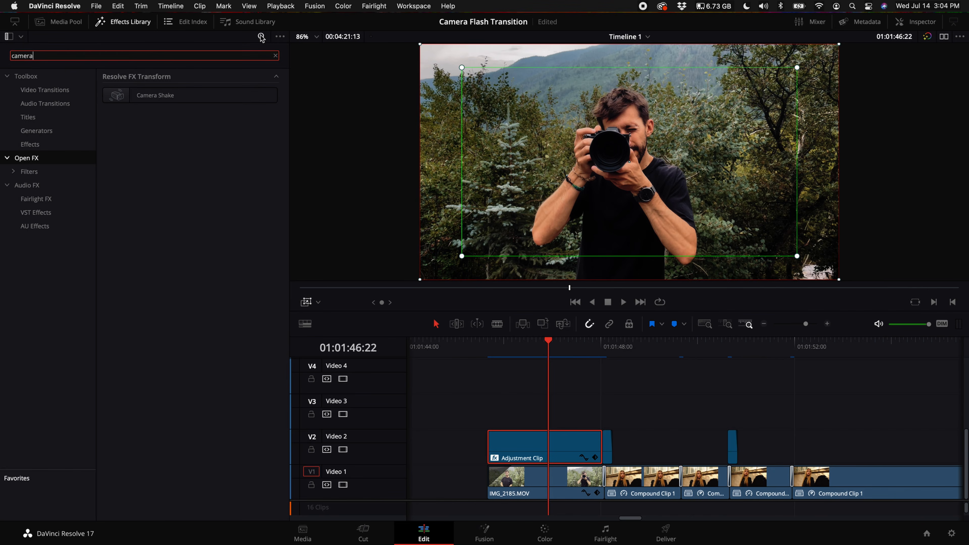
drag(153, 95, 562, 449)
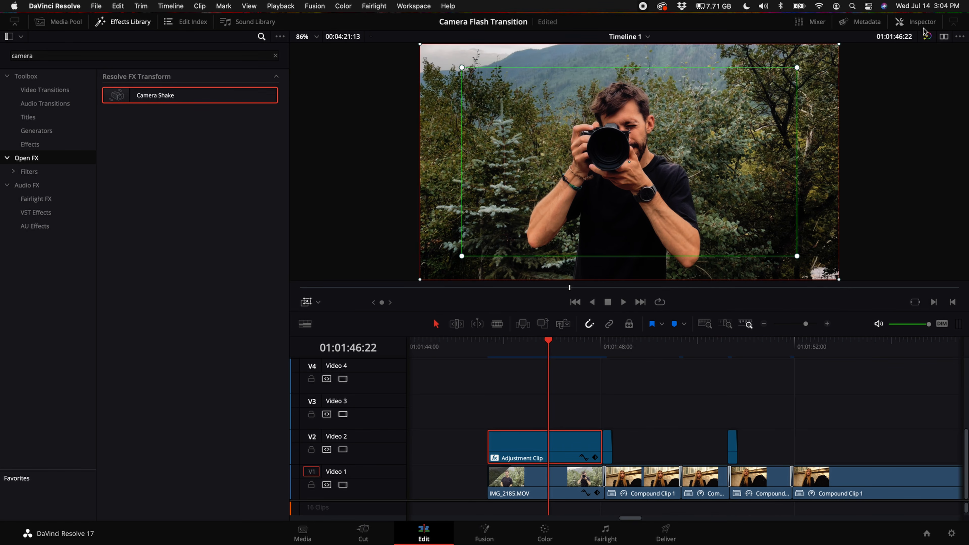
click(130, 23)
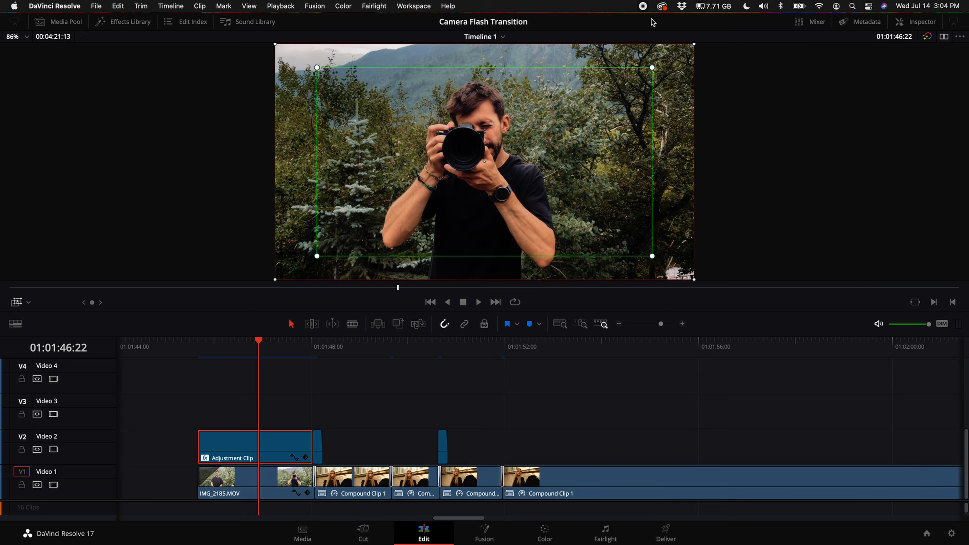
click(927, 23)
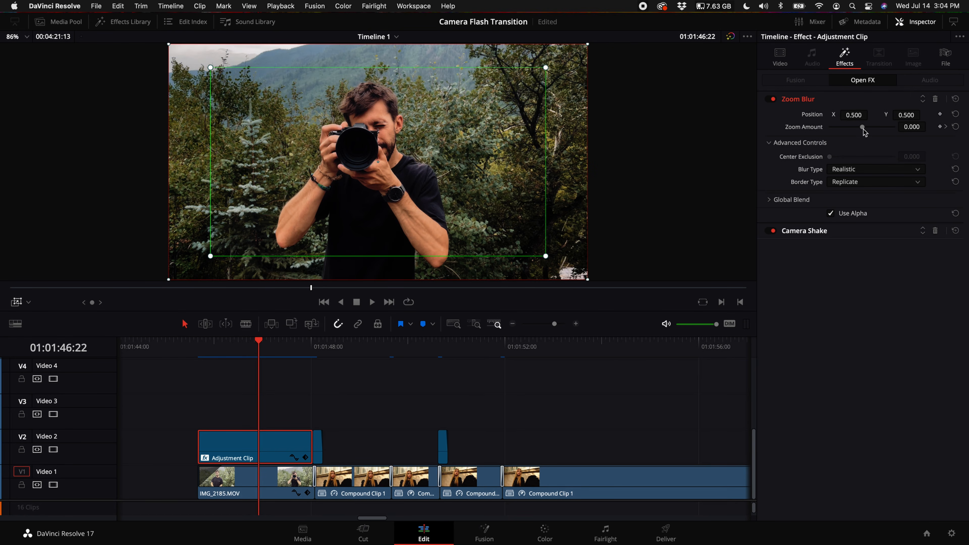
click(817, 231)
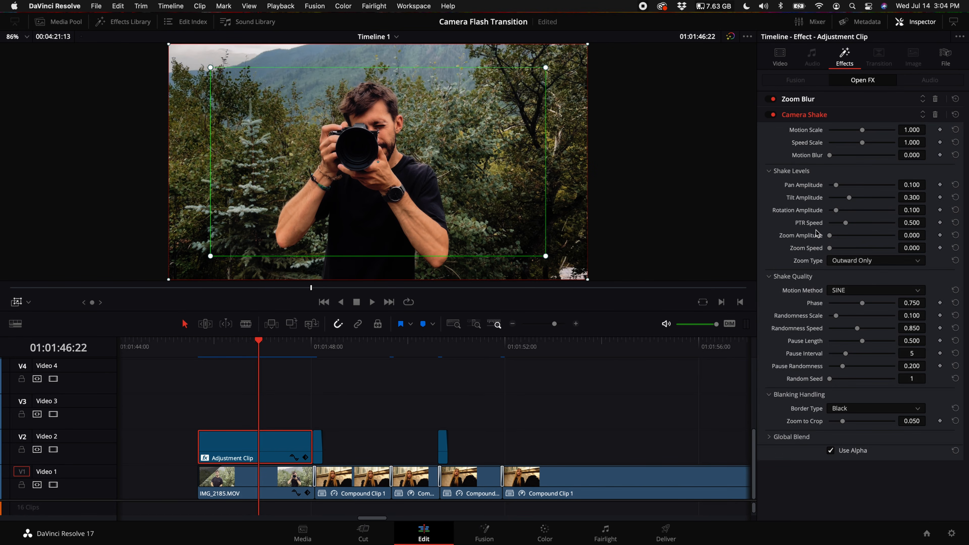
Step: Set Camera Shake's Motion Scale and Speed Scale to 0.000, Border Type to Reflect and Zoom to Crop to 0.000
drag(864, 129, 677, 150)
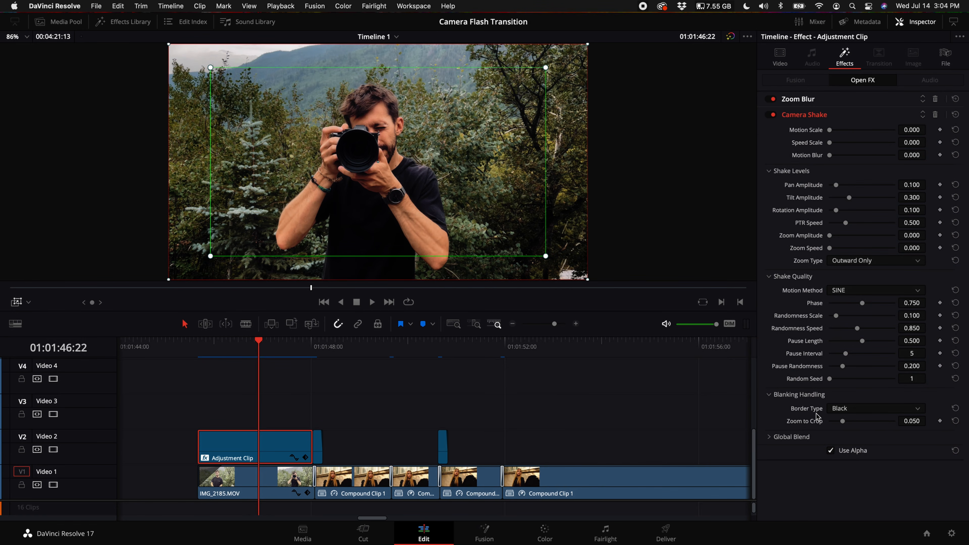
click(859, 409)
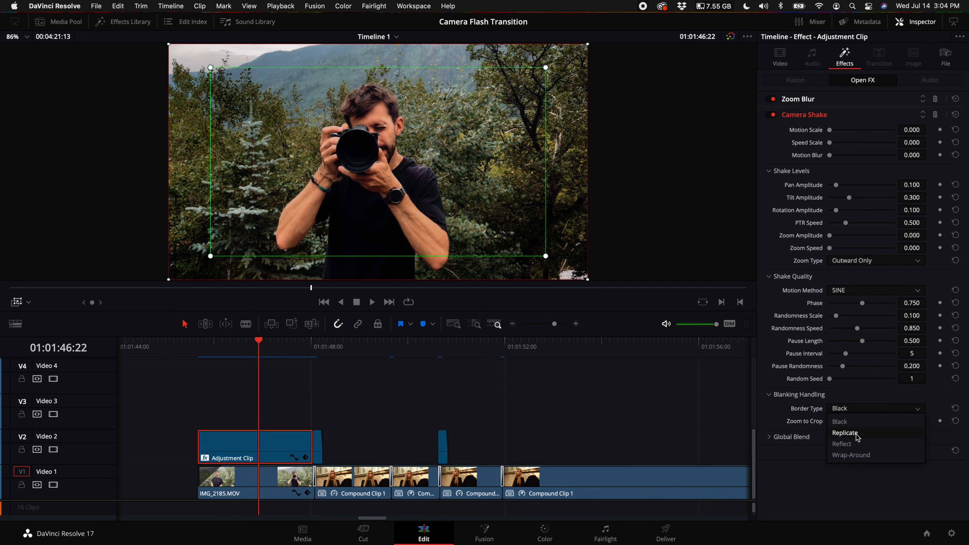
click(855, 444)
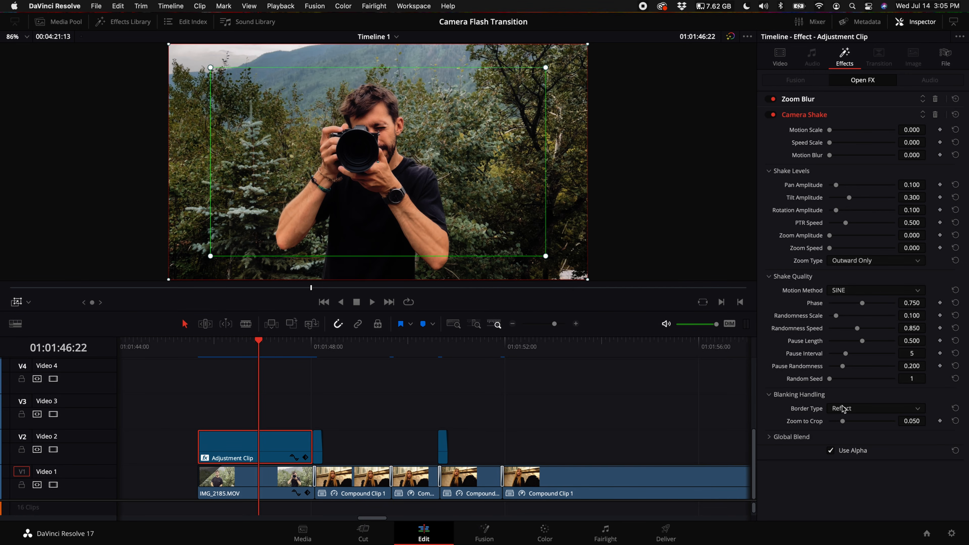
drag(843, 422, 802, 427)
Step: Keyframe Camera Shake from zero at 01:01:47:10 to Motion Scale 0.527 and Speed Scale 0.078 at 01:01:48:01, and play back the shake
click(212, 341)
key(space)
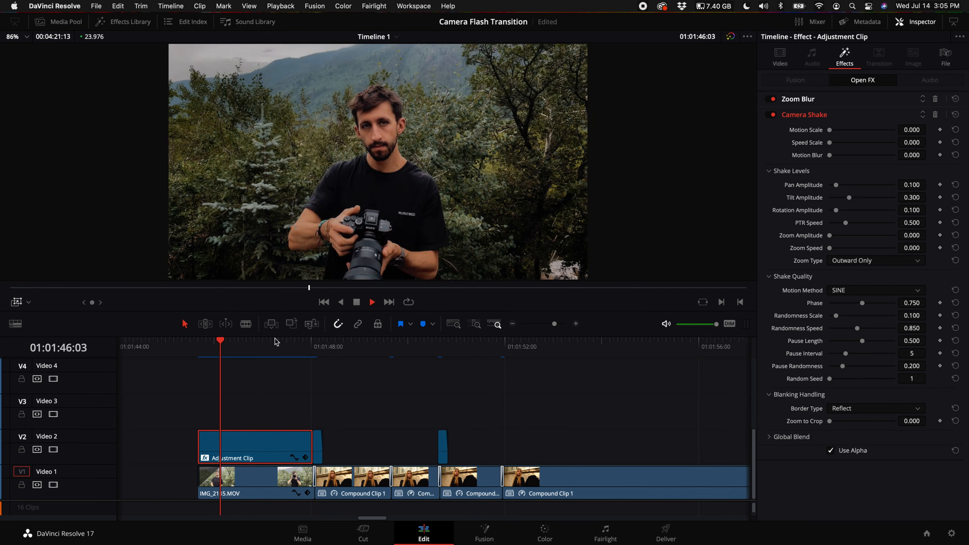
key(space)
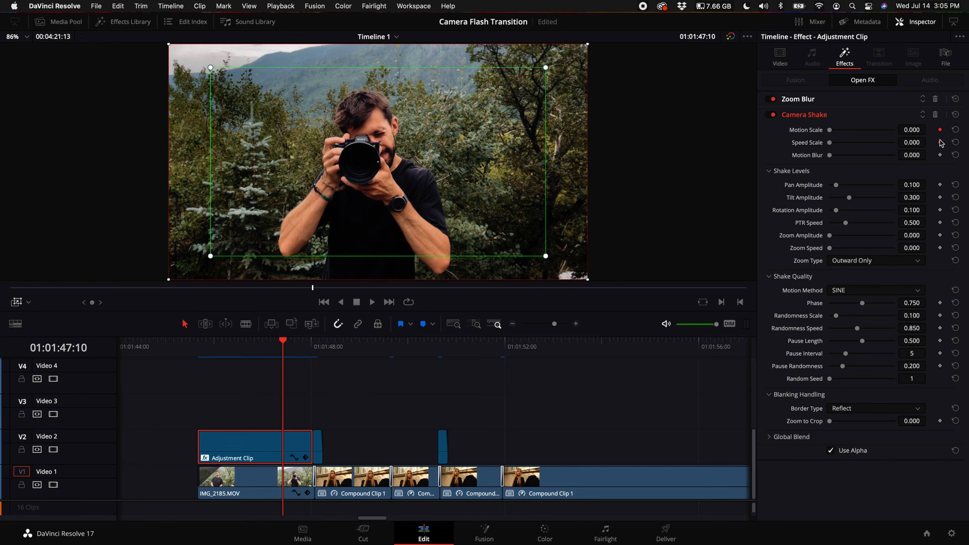
drag(281, 349, 309, 350)
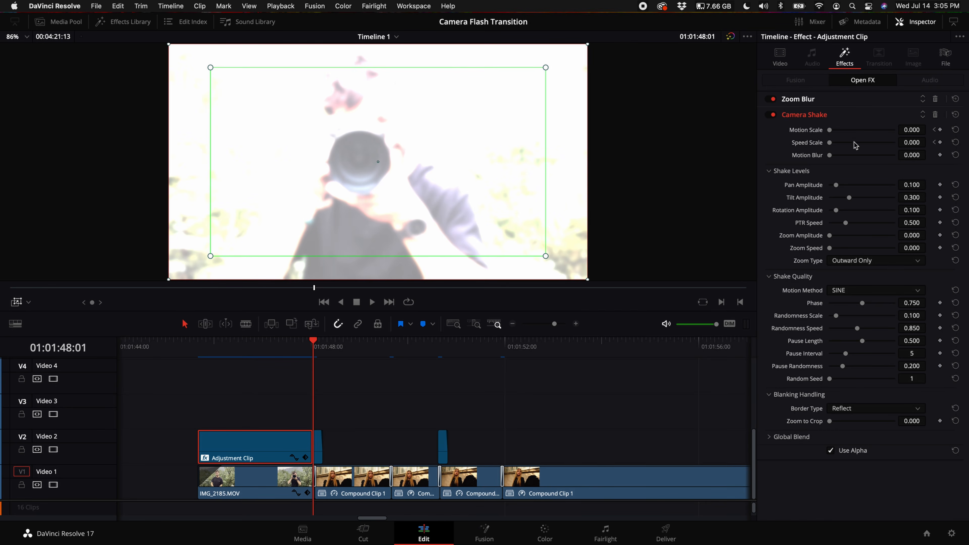
mouse_move(830, 130)
mouse_down()
mouse_move(854, 131)
mouse_move(832, 145)
mouse_up()
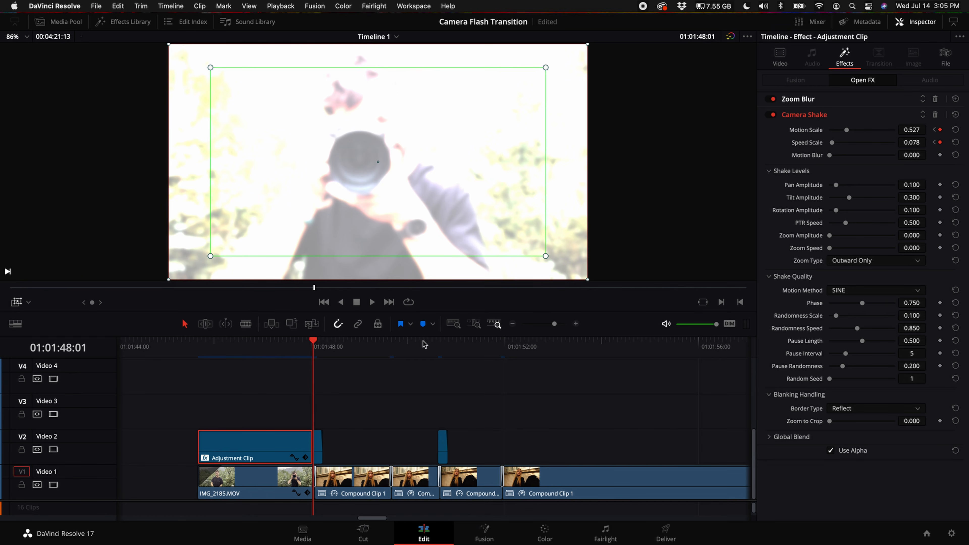
drag(296, 345, 265, 352)
key(space)
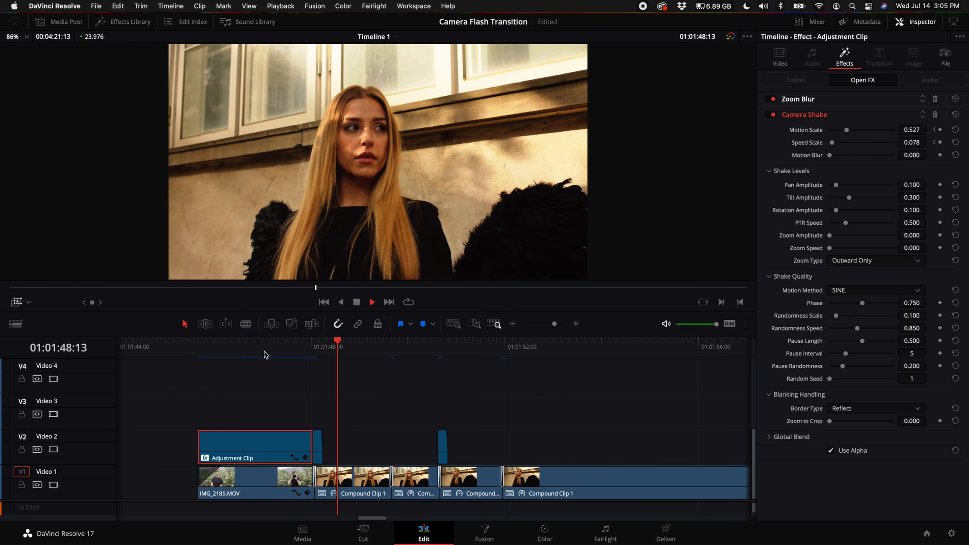
key(space)
Step: Grade the compound clip after the first flash with low soft clip softness 100.0, saturation 41.70 and high softness 99.9
click(513, 324)
scroll(543, 443, right, 3)
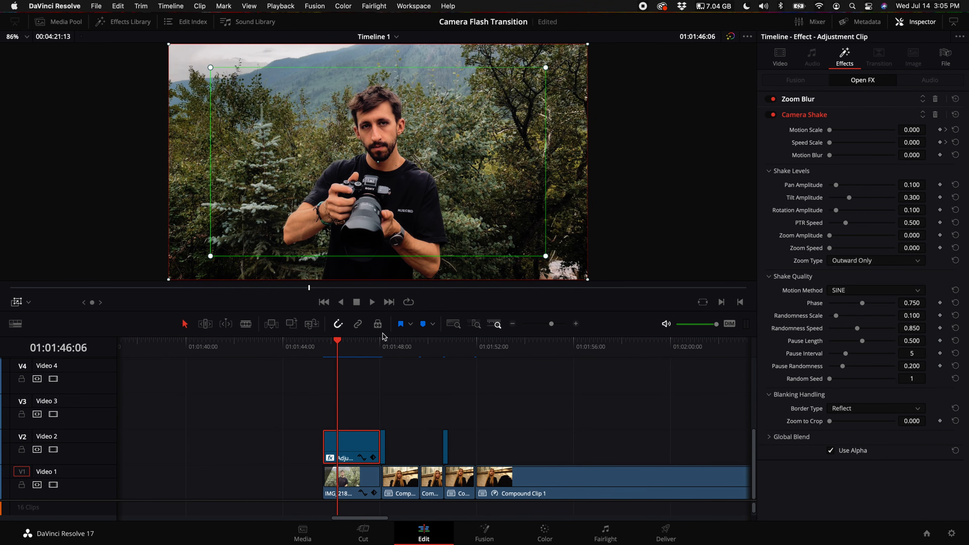
click(406, 348)
click(409, 474)
click(544, 533)
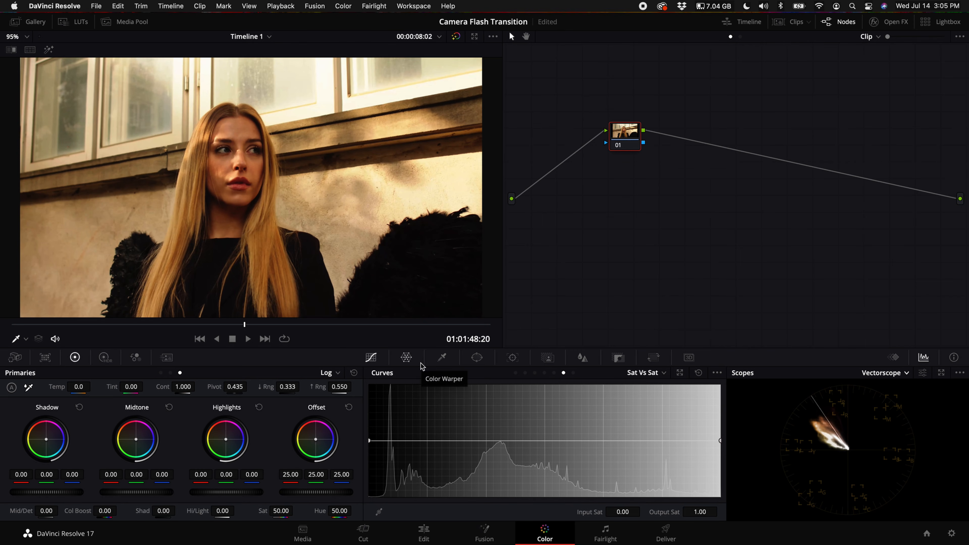
click(516, 374)
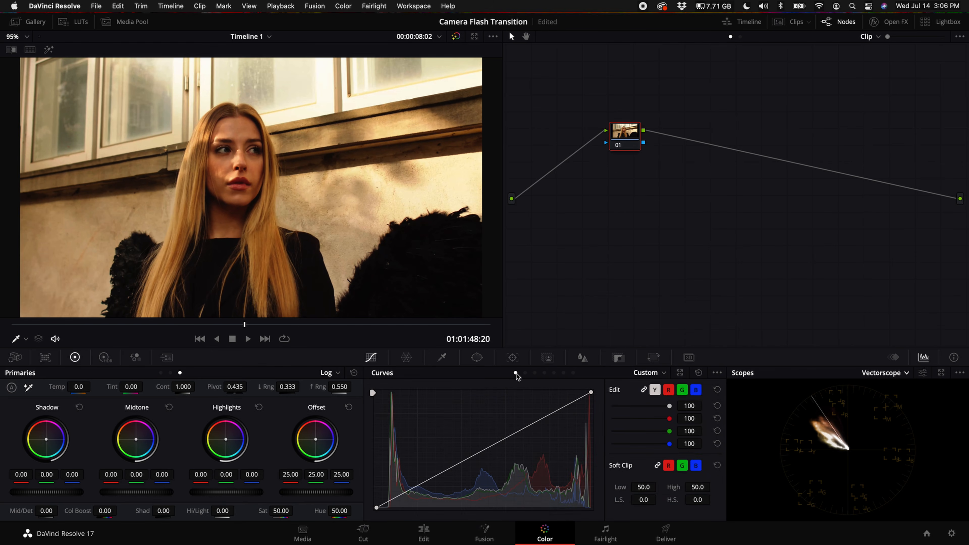
drag(643, 501, 647, 497)
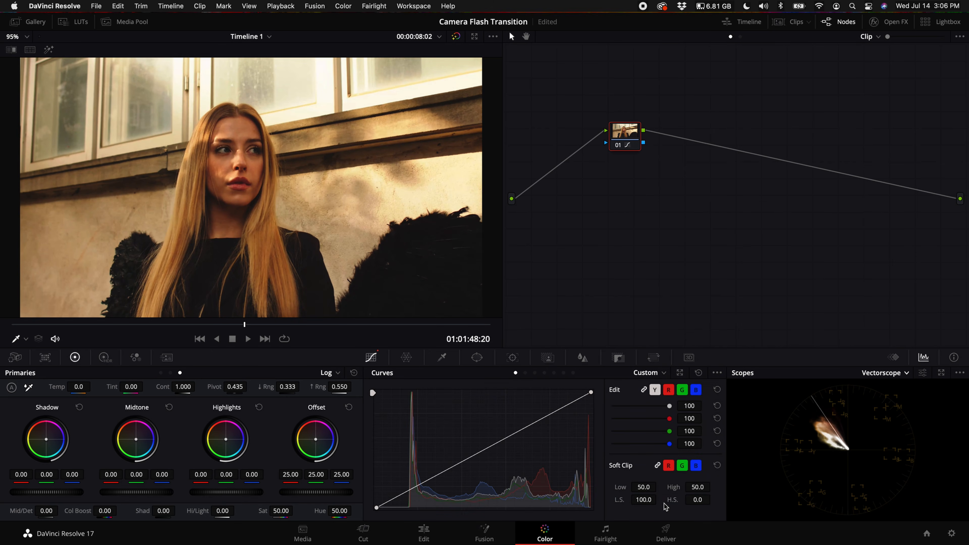
drag(280, 511, 238, 512)
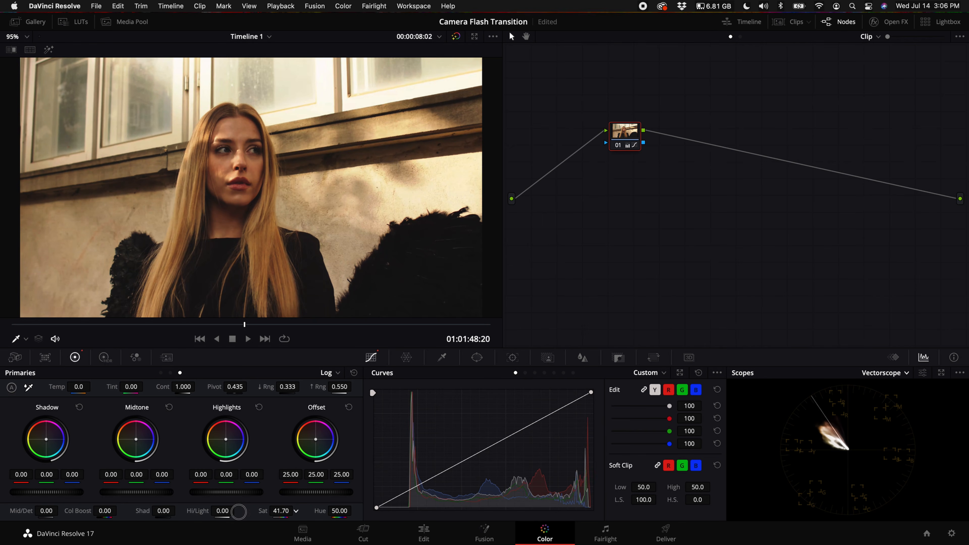
drag(691, 501, 757, 500)
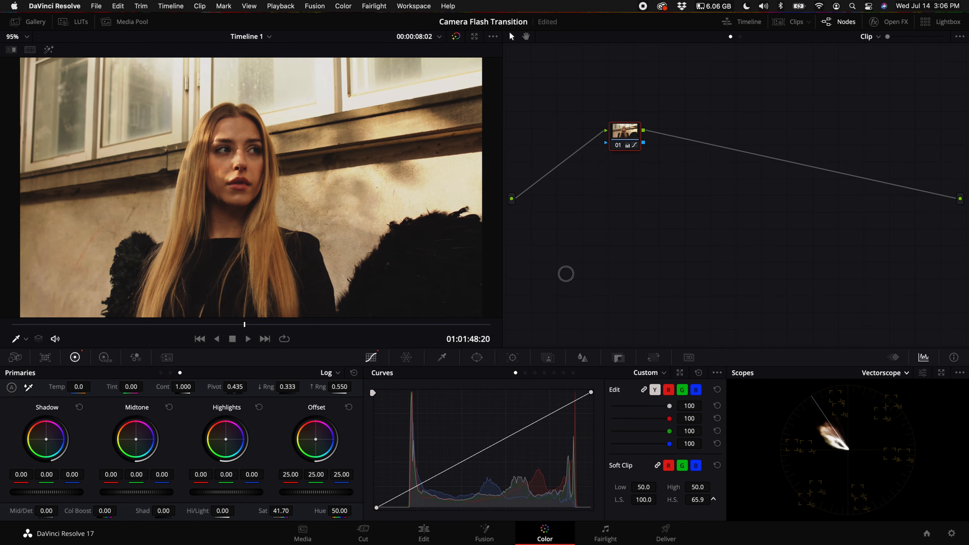
drag(812, 283, 697, 501)
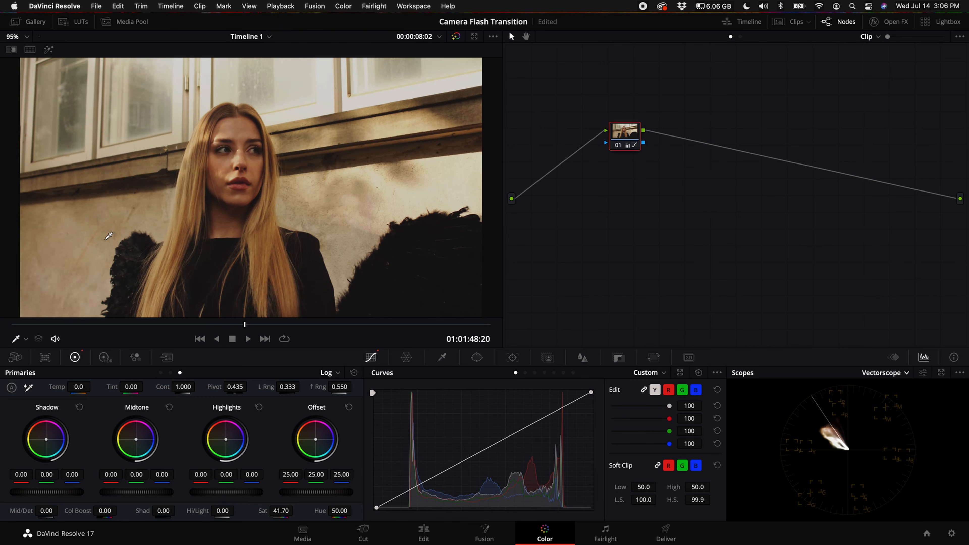
Step: Show the clip thumbnails, select compound clip 25, and open the options of graded compound clip 22 to copy its grade across
scroll(109, 236, down, 2)
scroll(108, 236, up, 2)
click(795, 22)
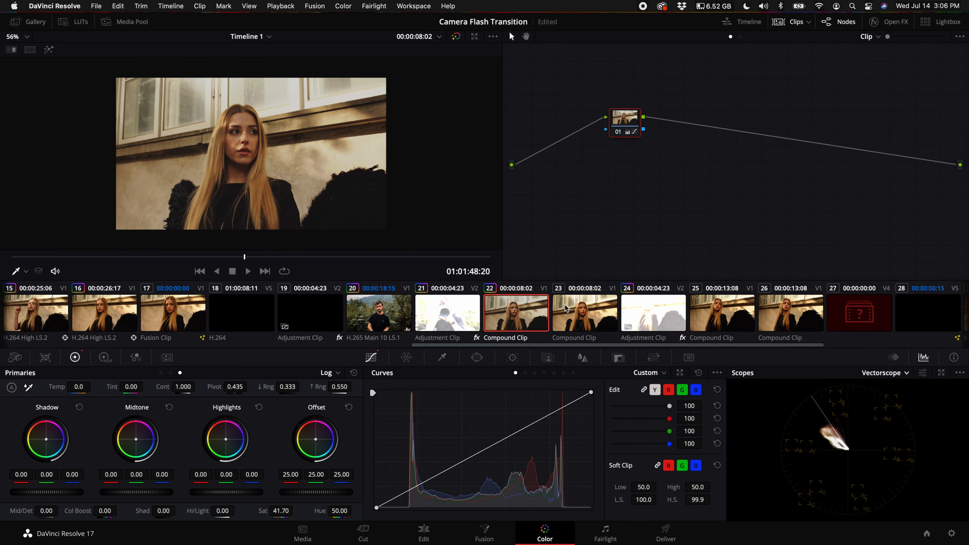
scroll(714, 323, right, 5)
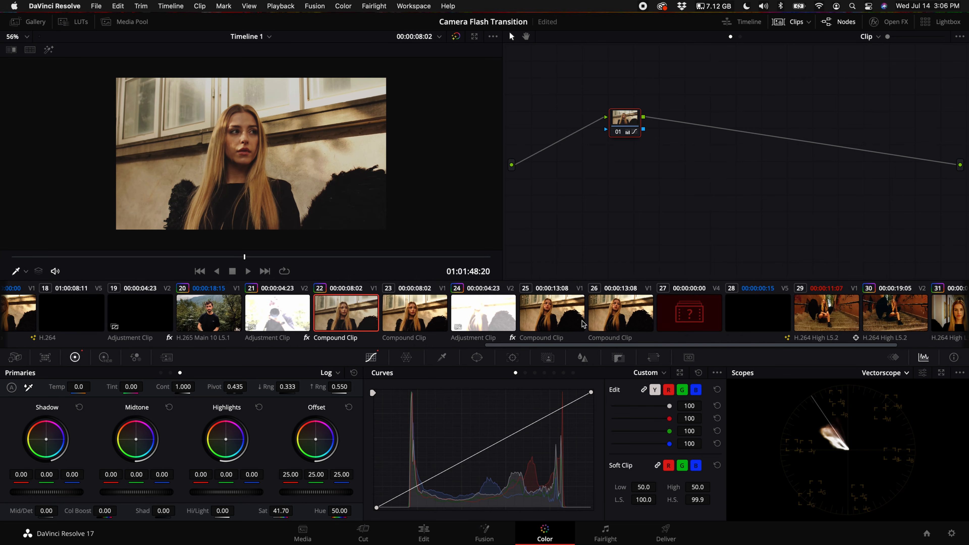
click(553, 318)
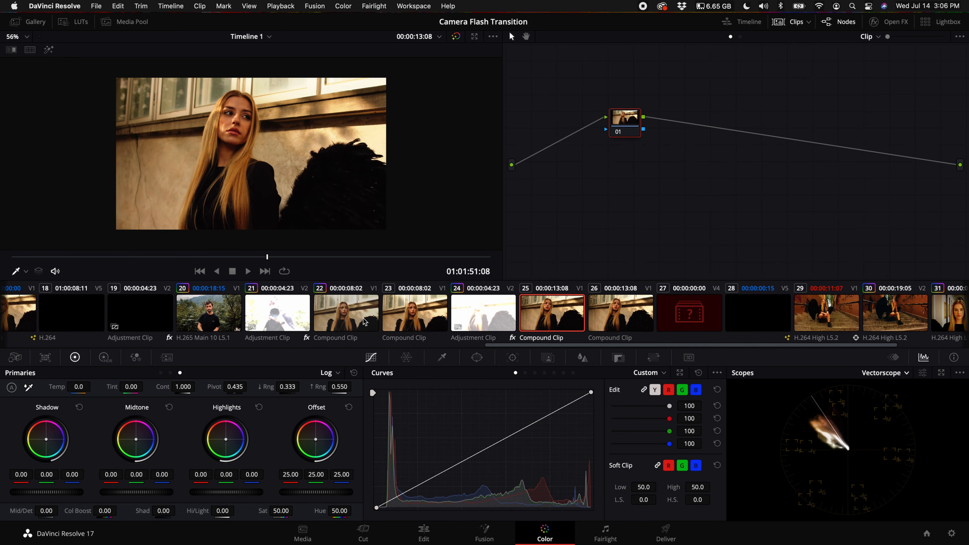
click(353, 320)
click(556, 317)
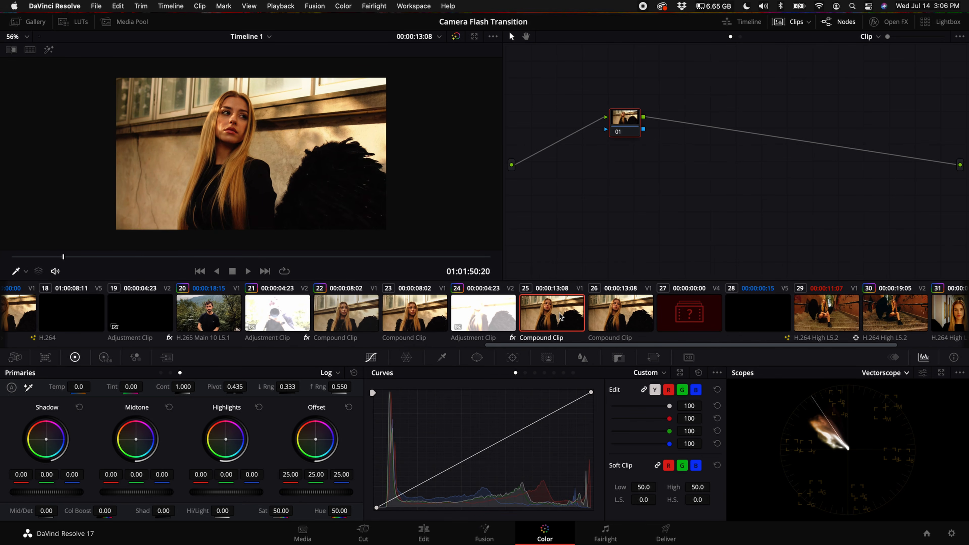
right_click(338, 311)
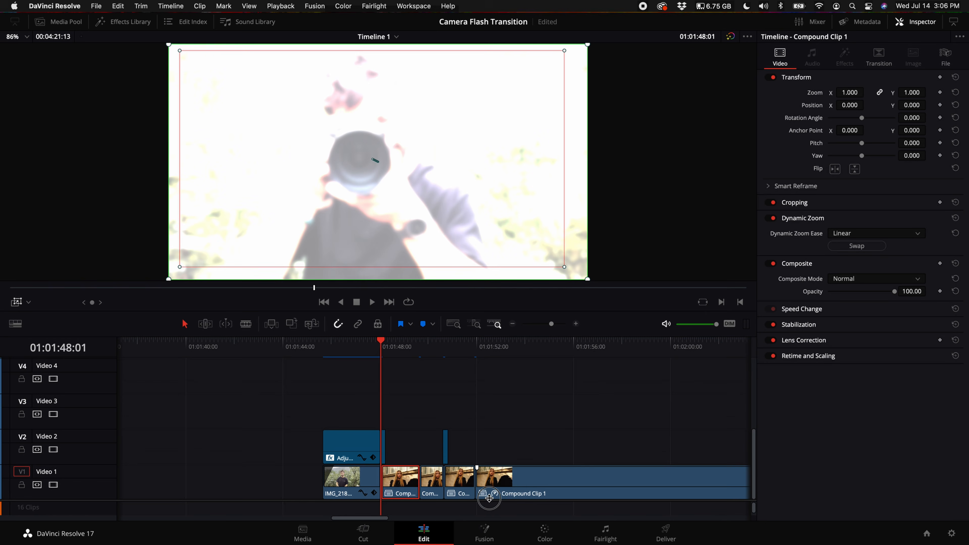
Step: Place the Sony A7siii Shutter.wav sound from Finder on Audio 1 beneath the first flash at 01:01:48:01
scroll(489, 497, down, 3)
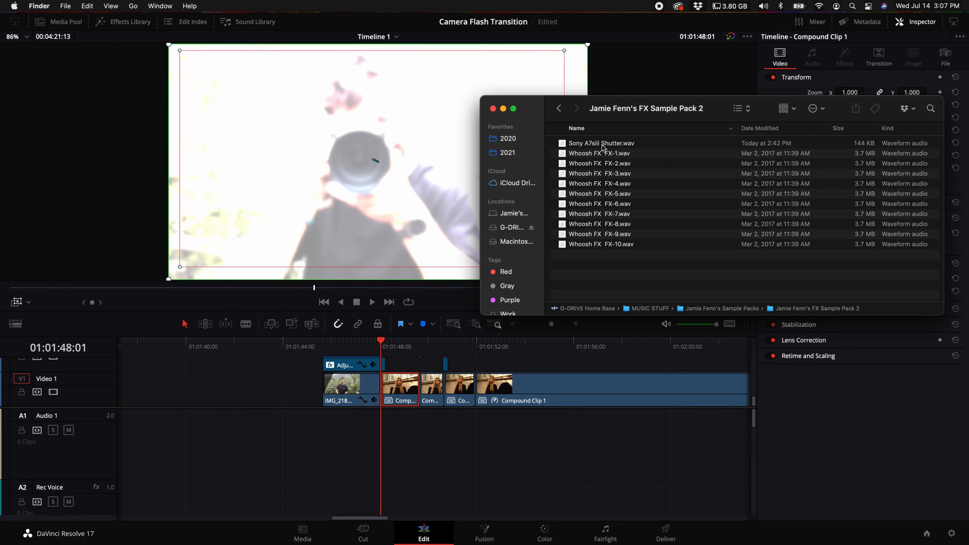
drag(602, 147, 385, 464)
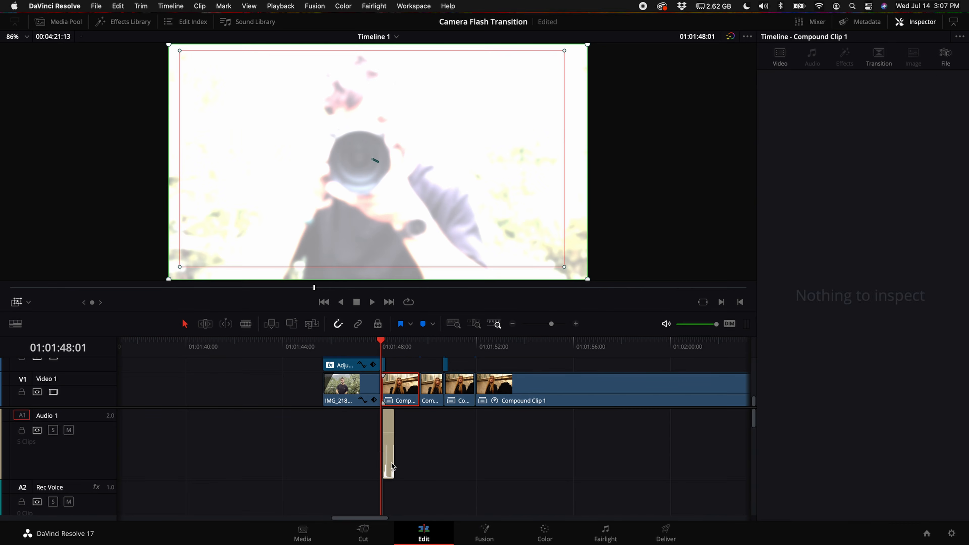
click(574, 324)
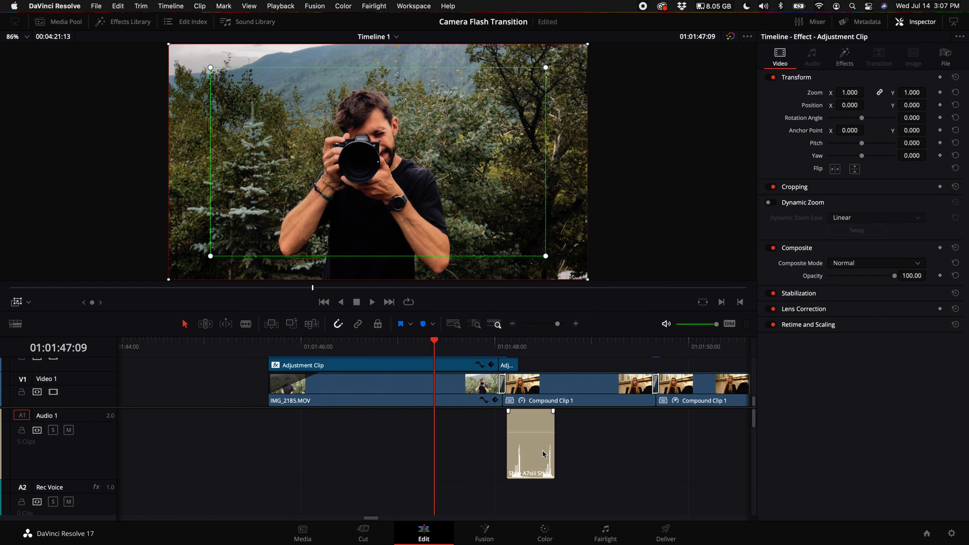
Step: Split the shutter sound between its two clicks, align a shutter sound with each camera flash, and play back the sequence
key(b)
click(532, 463)
key(a)
drag(521, 464, 218, 466)
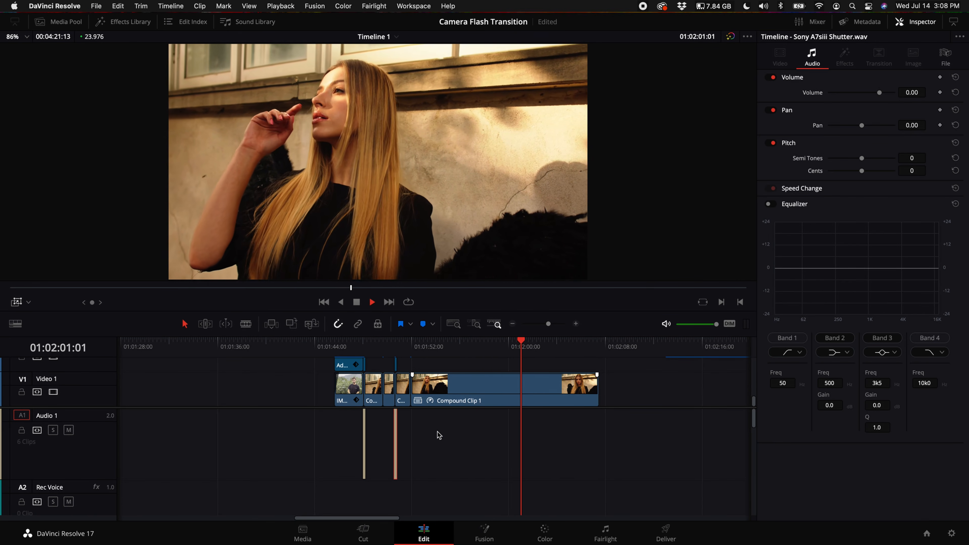
key(space)
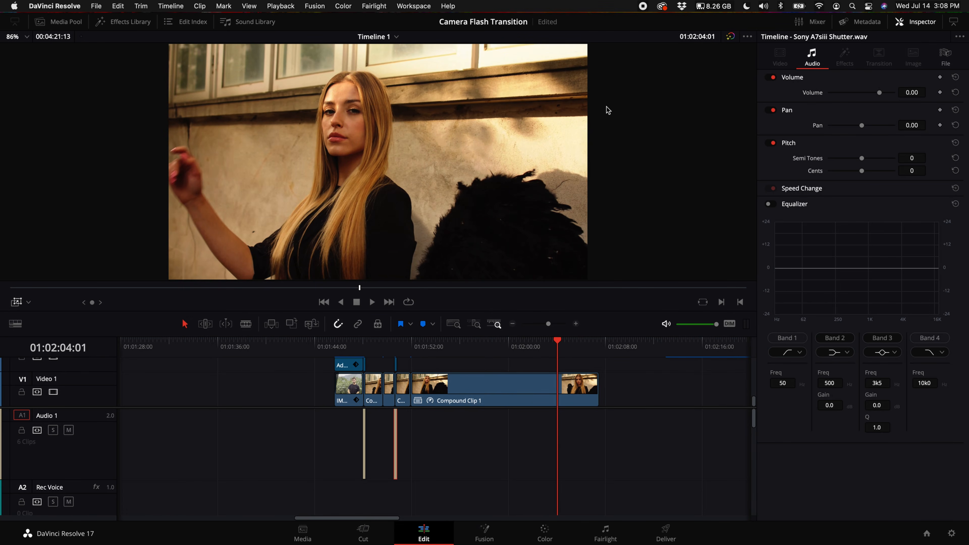